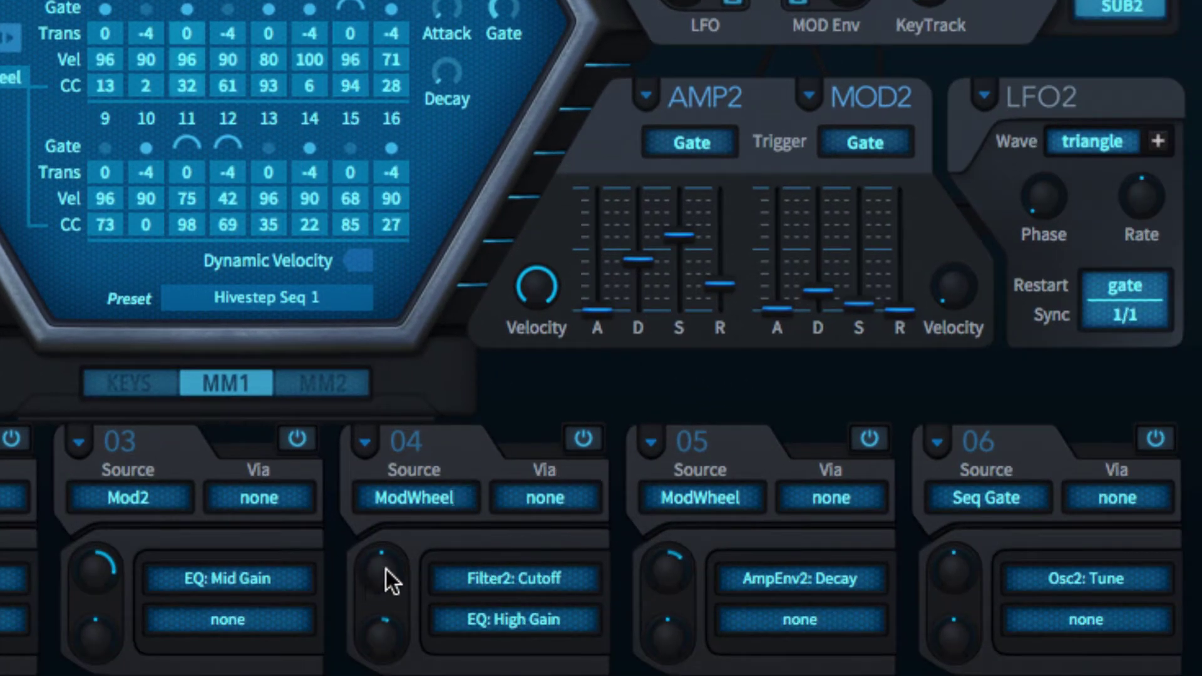
# Raise the ModWheel→Filter2 Cutoff amount in slot 04 and the Seq Gate→Osc2 Tune amount in slot 06.
pyautogui.moveTo(386, 547); pyautogui.dragTo(388, 513)
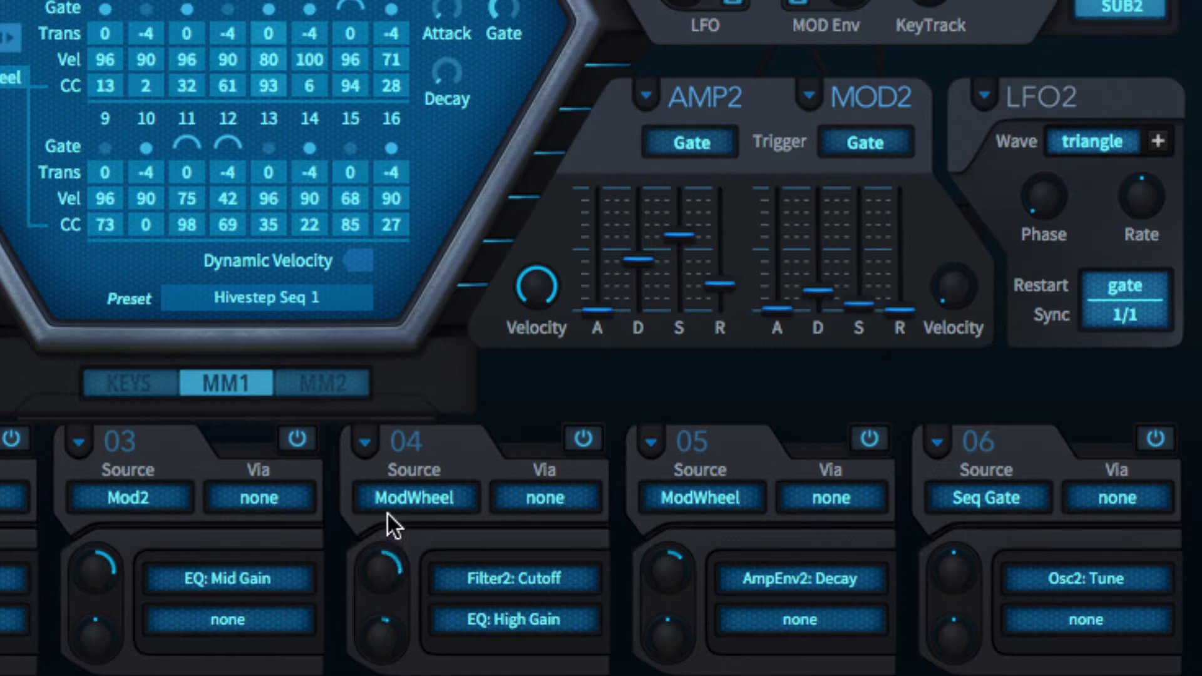
pyautogui.click(166, 384)
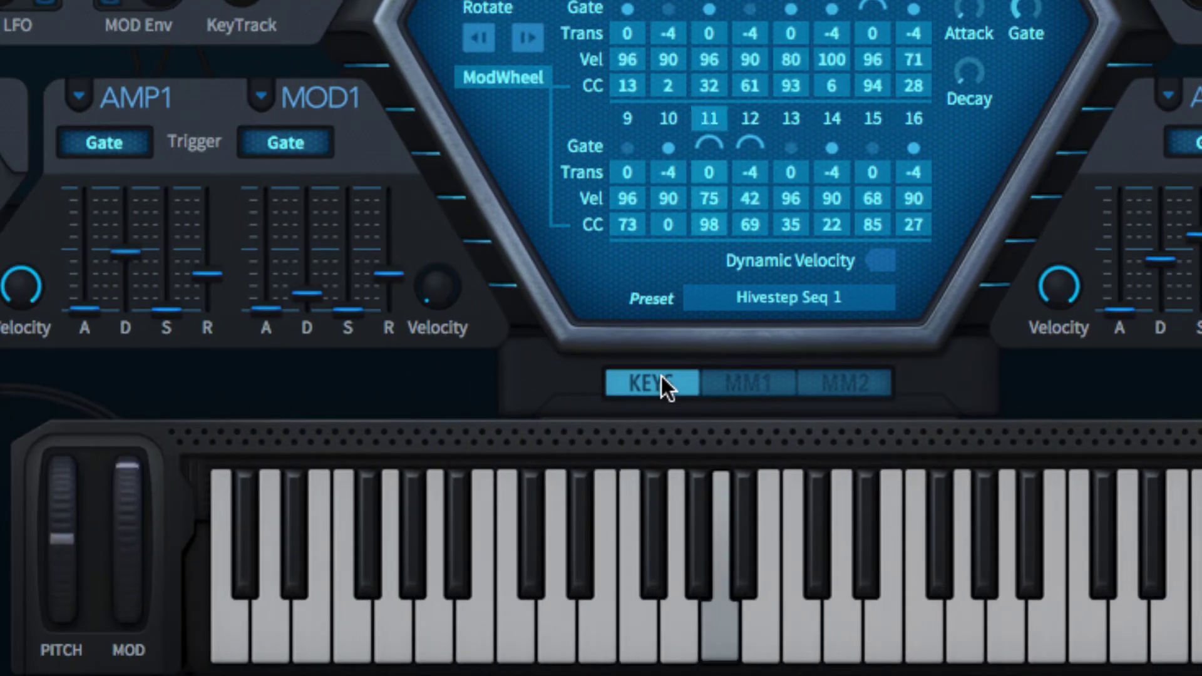
pyautogui.click(744, 384)
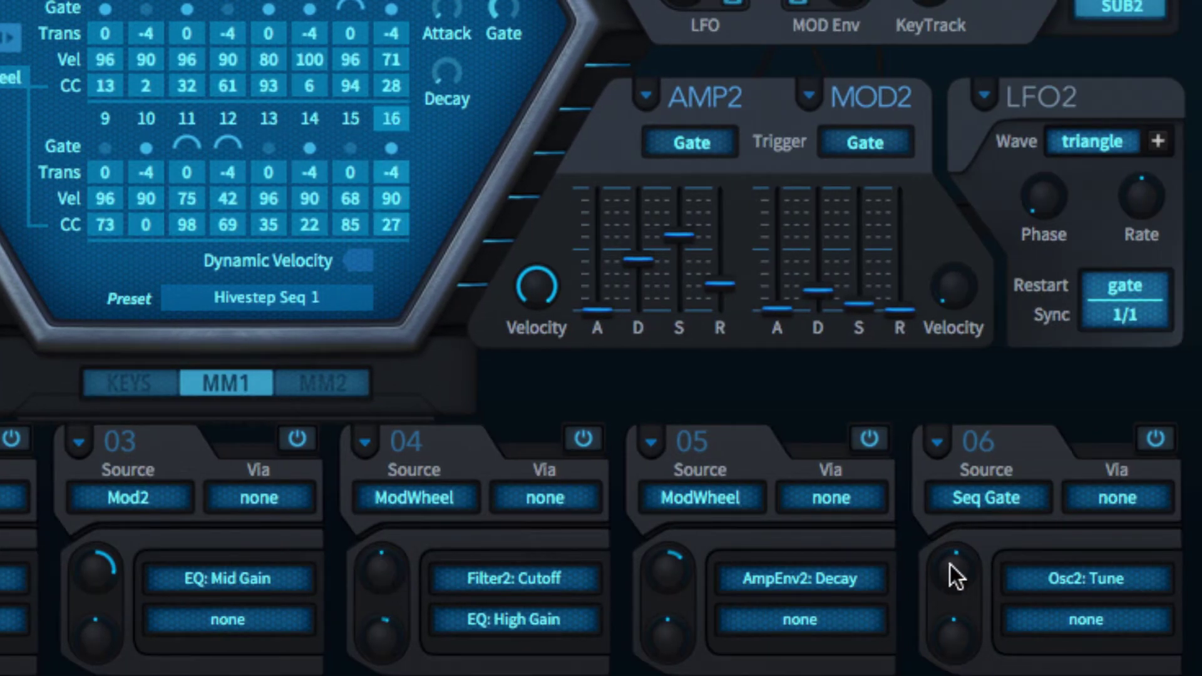
pyautogui.moveTo(950, 527); pyautogui.dragTo(957, 471)
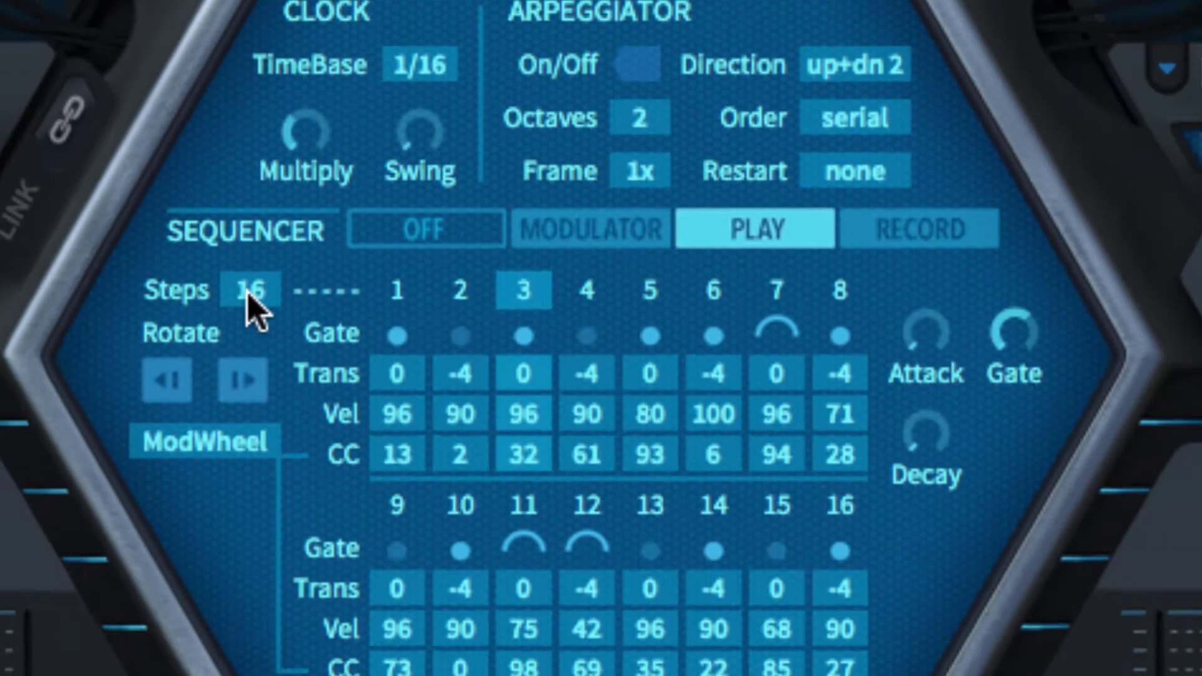
pyautogui.click(149, 587)
pyautogui.click(219, 635)
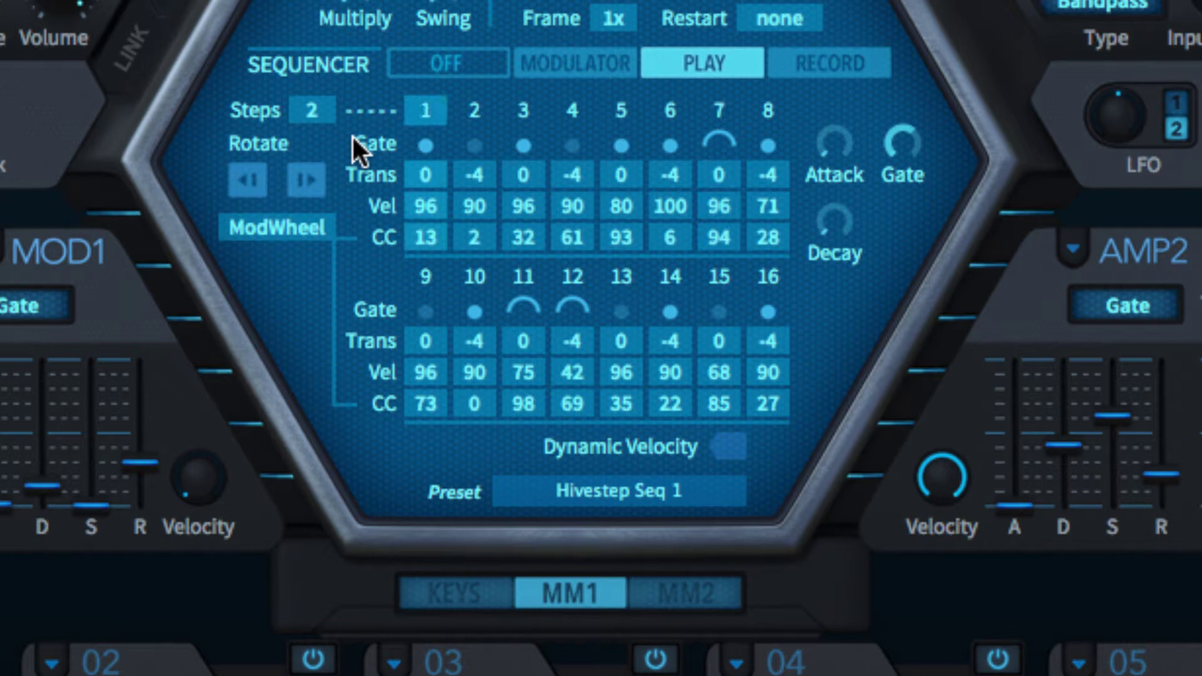
pyautogui.click(320, 113)
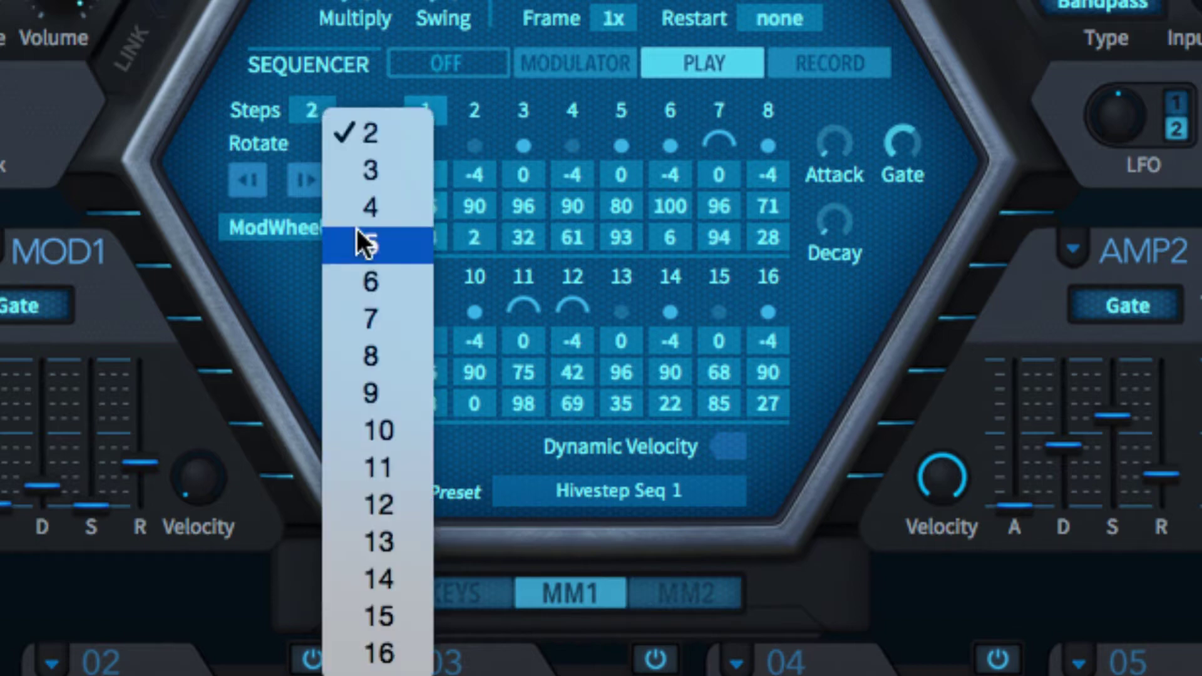
pyautogui.click(357, 231)
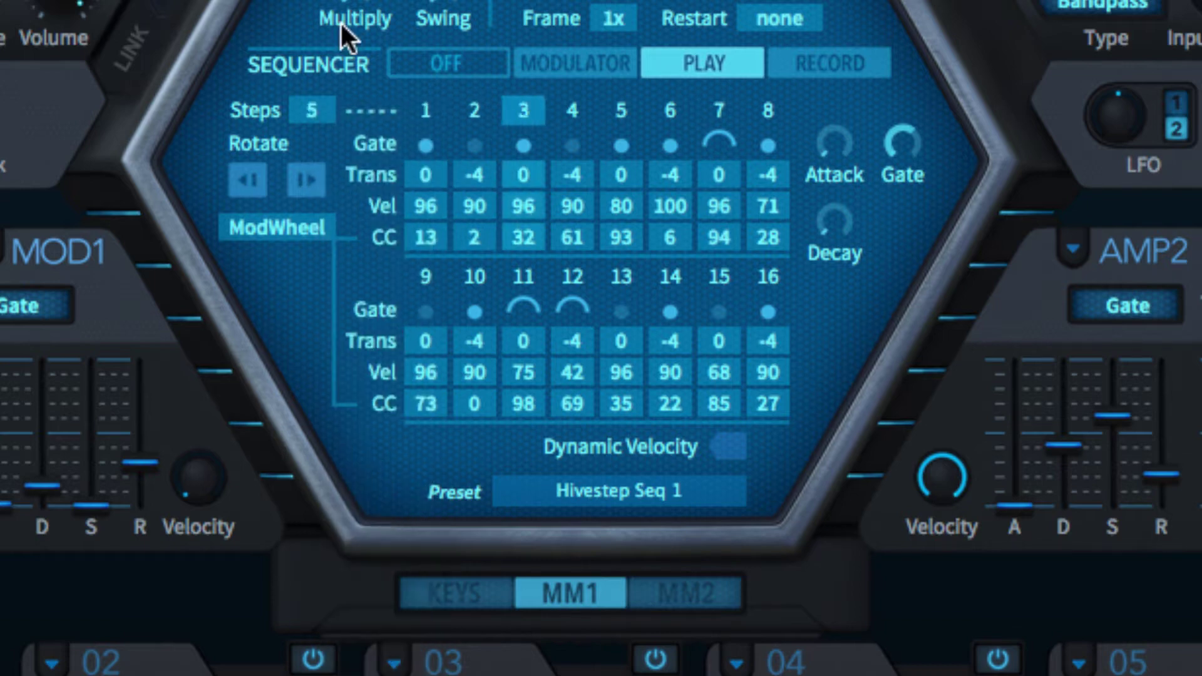
pyautogui.click(312, 110)
pyautogui.click(363, 338)
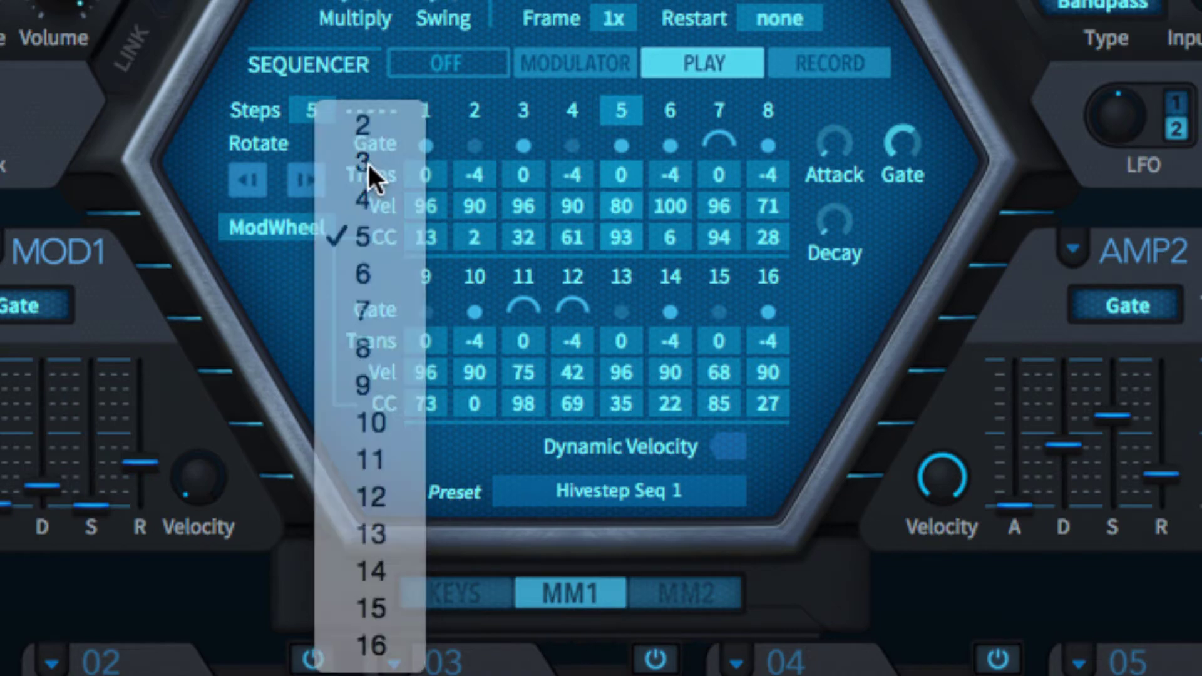
pyautogui.click(310, 111)
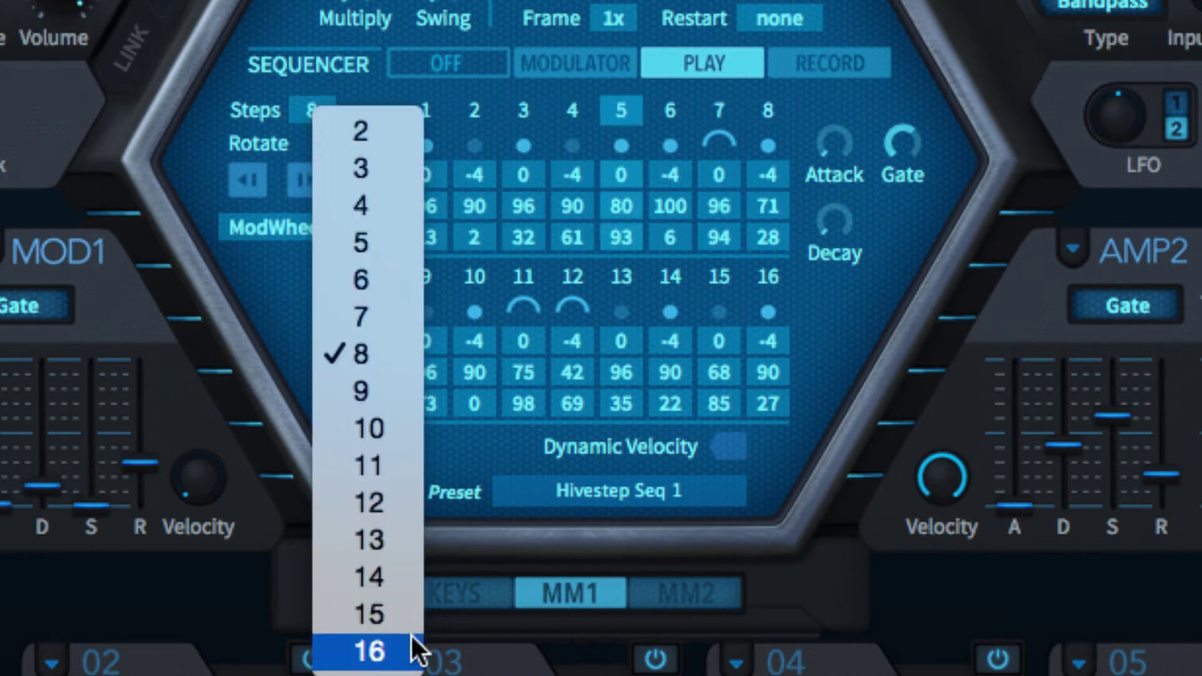
pyautogui.click(410, 654)
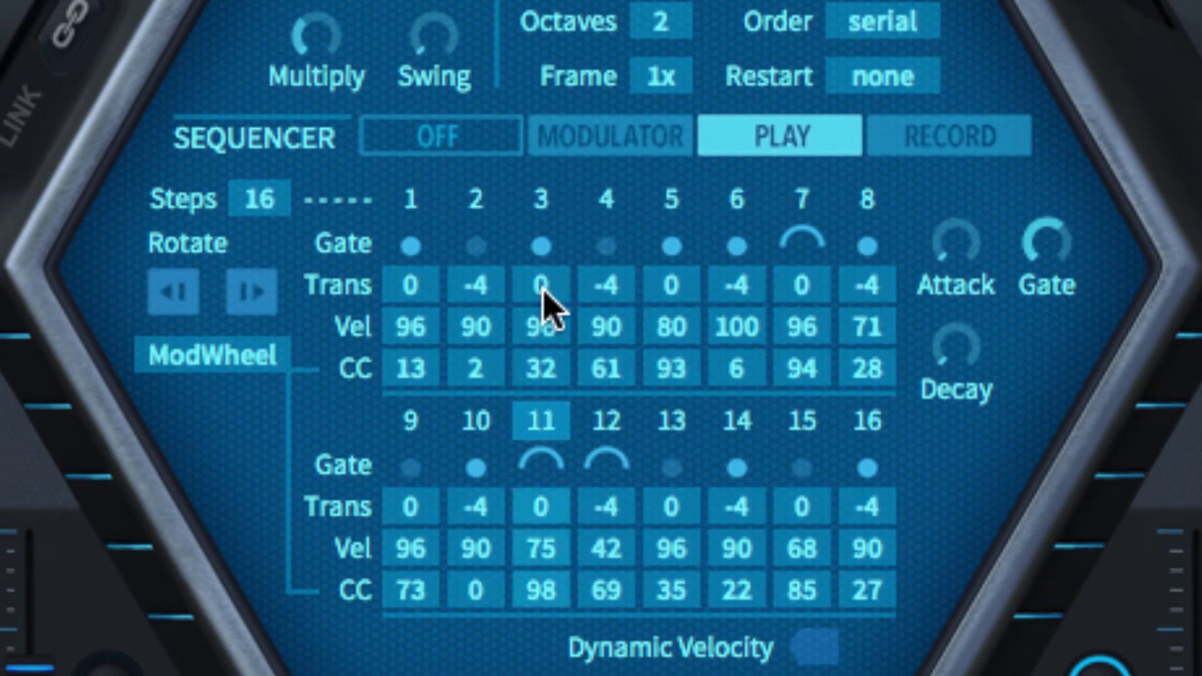
# Transpose step 3 up, set step 5's transpose to -3, and turn on step 2's gate.
pyautogui.moveTo(546, 305); pyautogui.dragTo(564, 243)
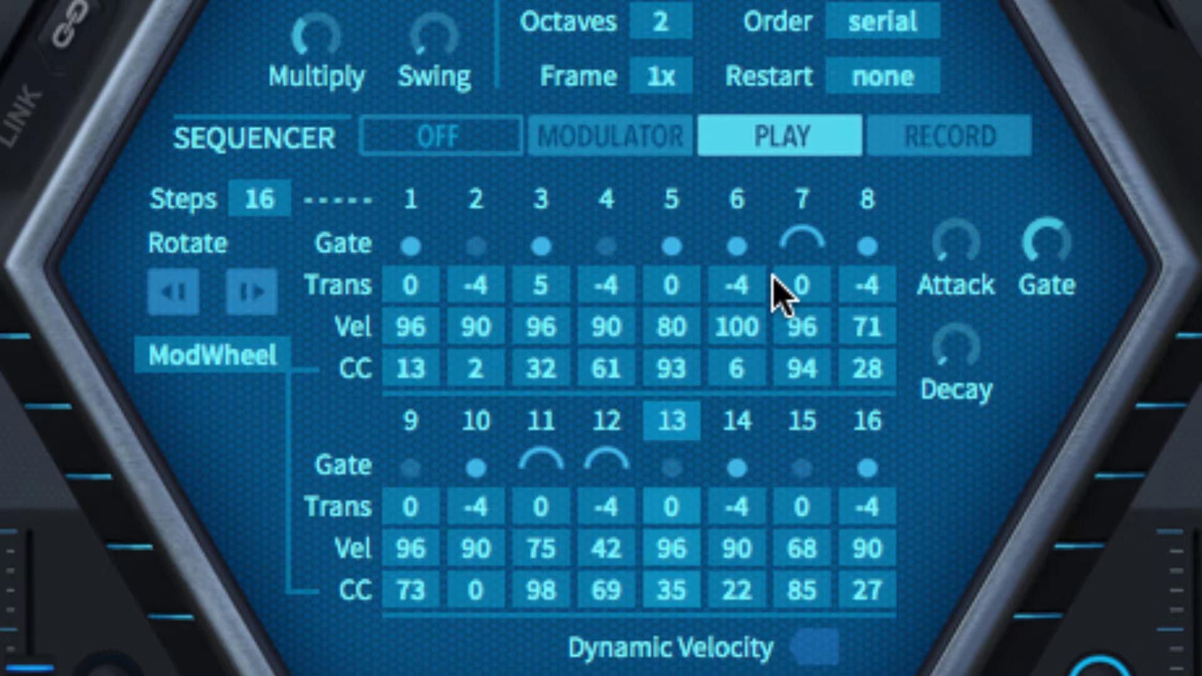
pyautogui.moveTo(677, 301); pyautogui.dragTo(679, 328)
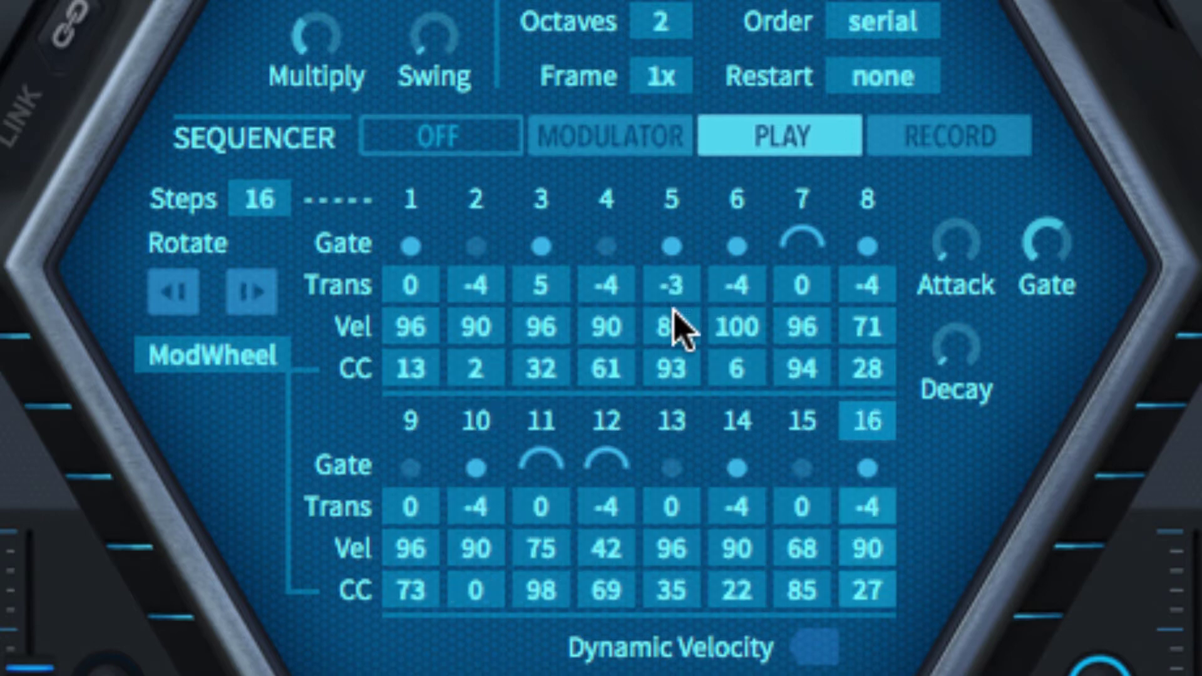
pyautogui.click(475, 246)
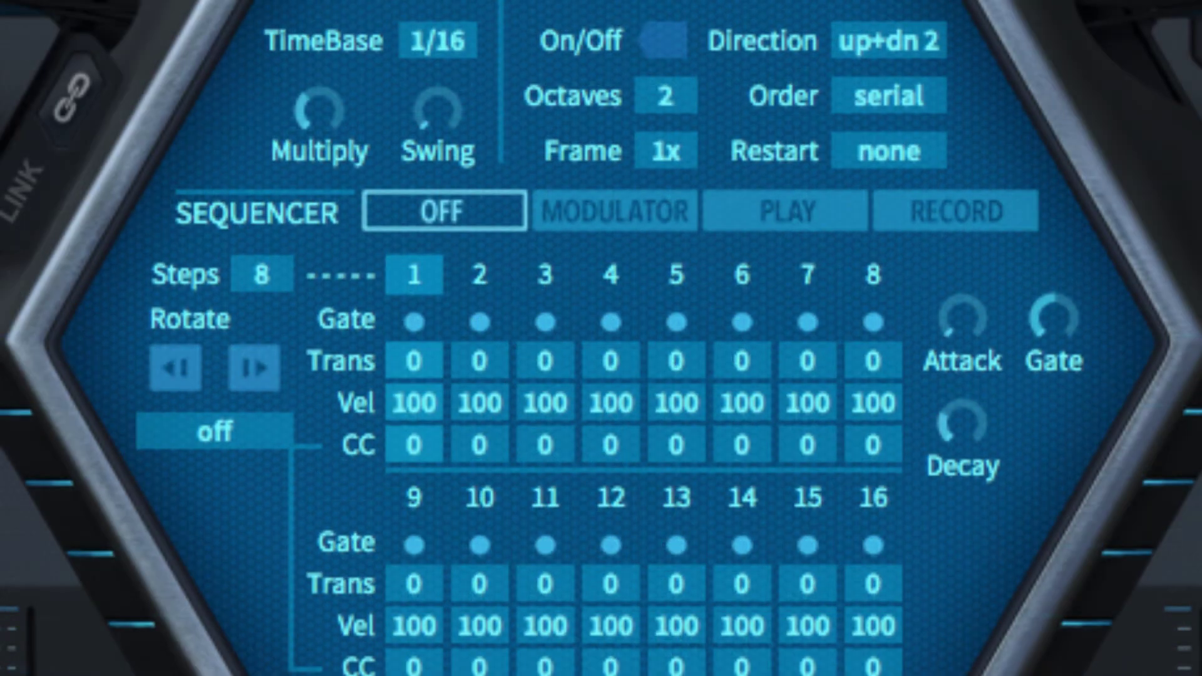
# Put the sequencer into record mode to capture played notes.
pyautogui.click(959, 207)
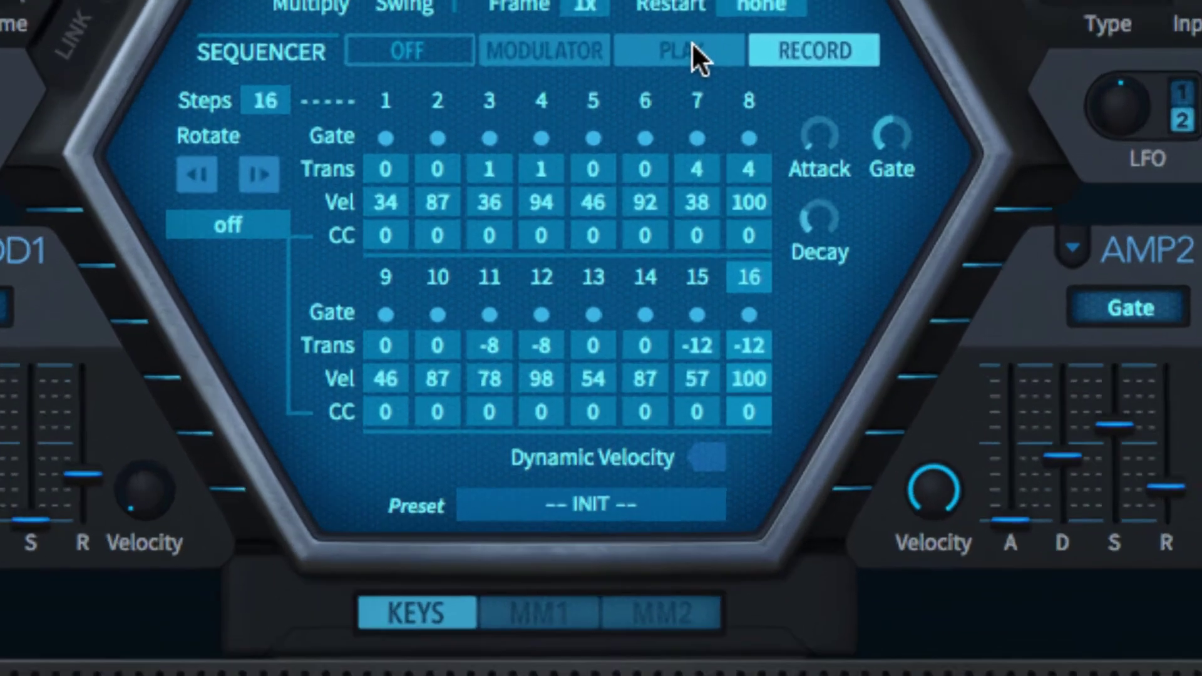
# Stop recording and play back the recorded pattern.
pyautogui.click(596, 18)
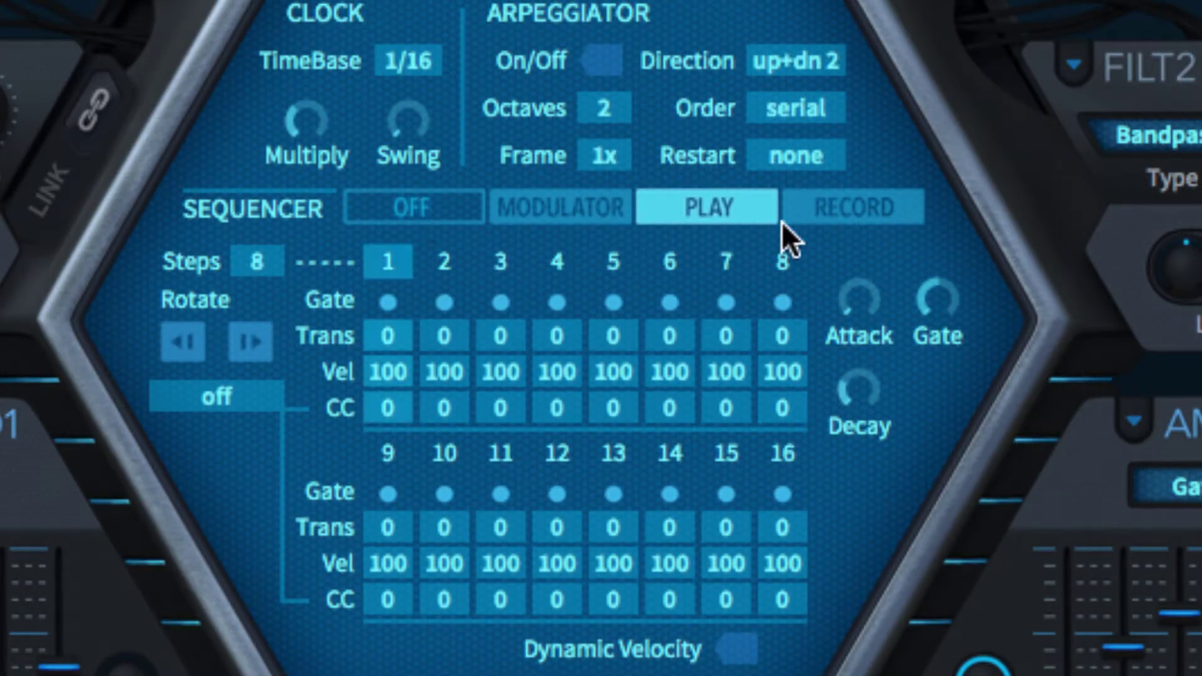
# Record notes into the sequencer, then switch it from recording to playback.
pyautogui.click(854, 208)
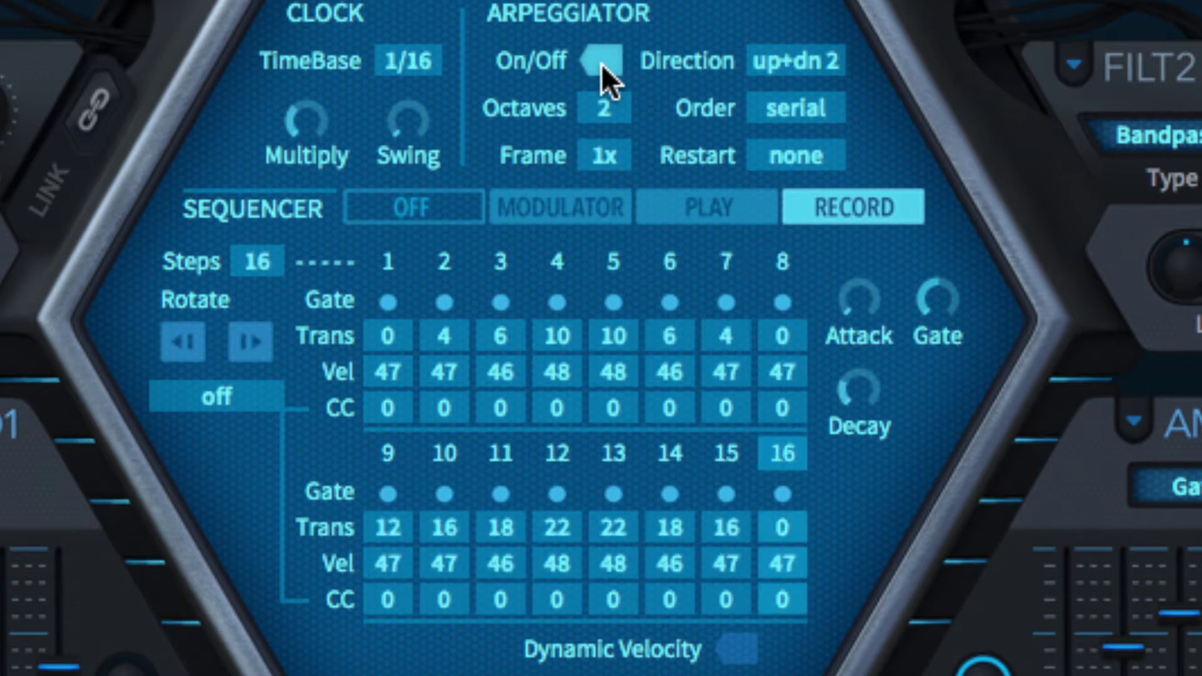
pyautogui.click(703, 209)
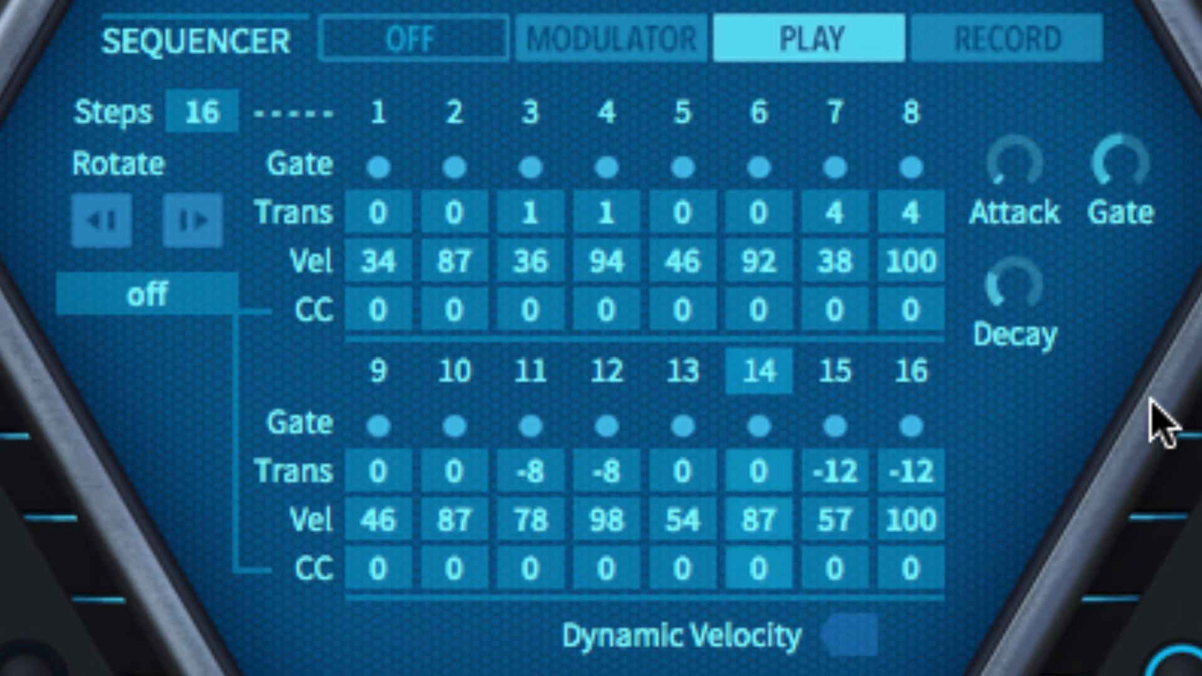
pyautogui.moveTo(376, 167)
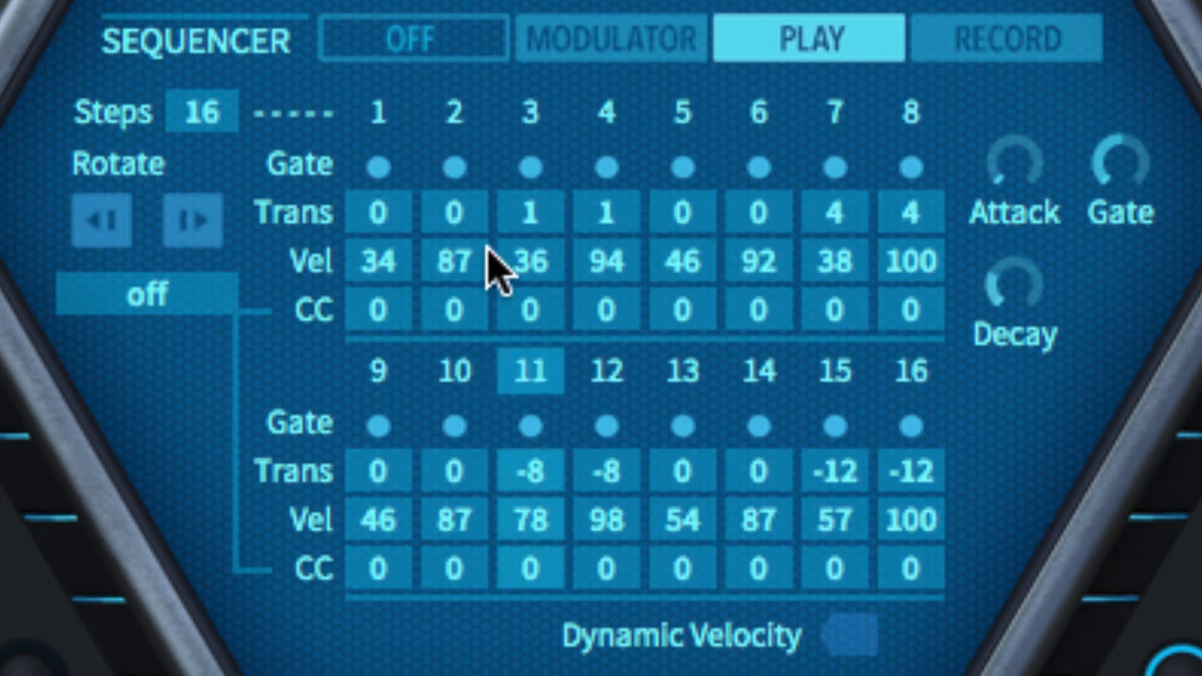
pyautogui.scroll(2, 545, 228)
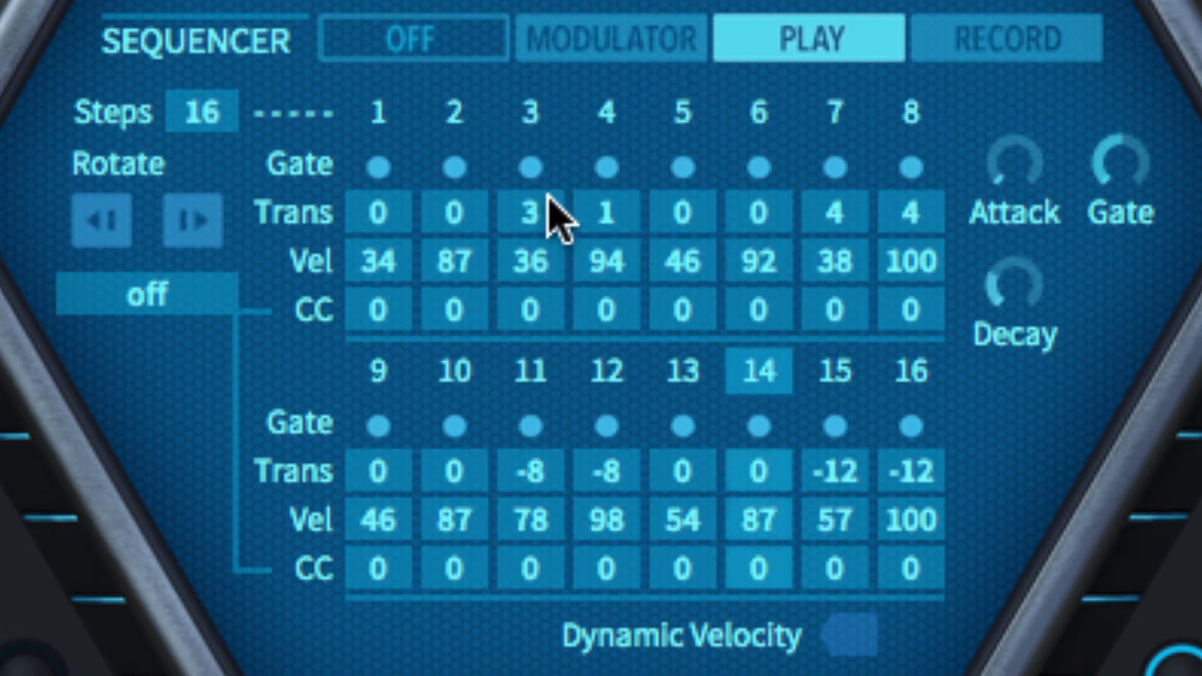
pyautogui.scroll(2, 548, 210)
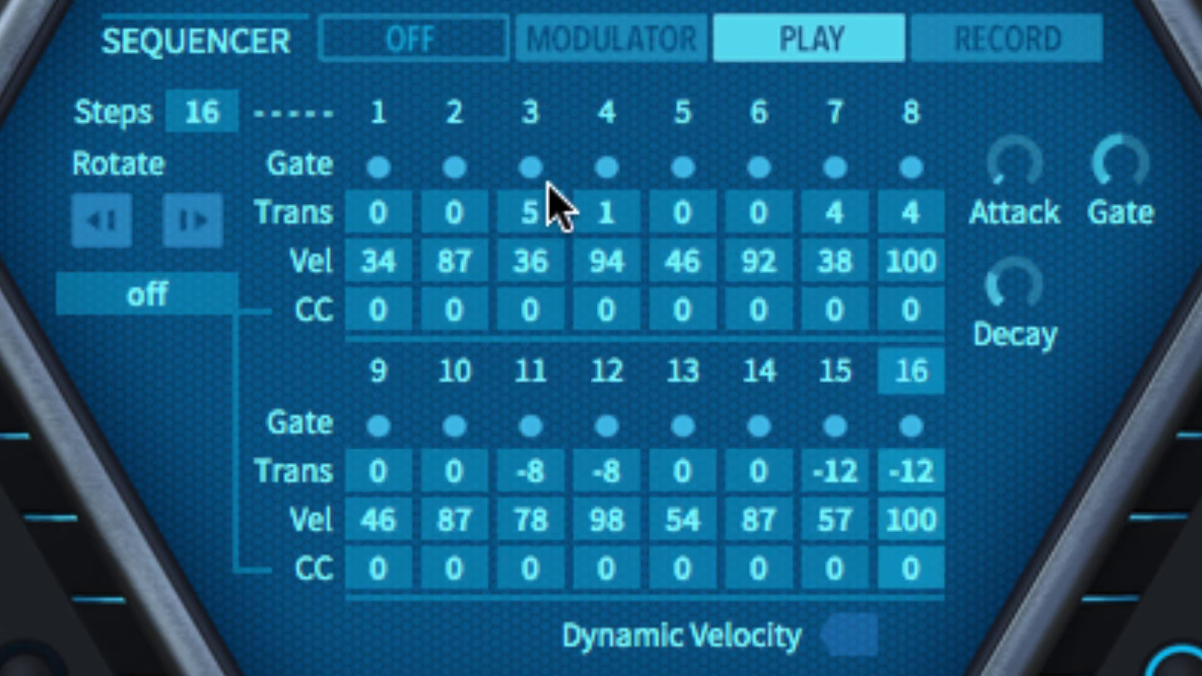
pyautogui.scroll(6, 561, 220)
pyautogui.scroll(13, 545, 213)
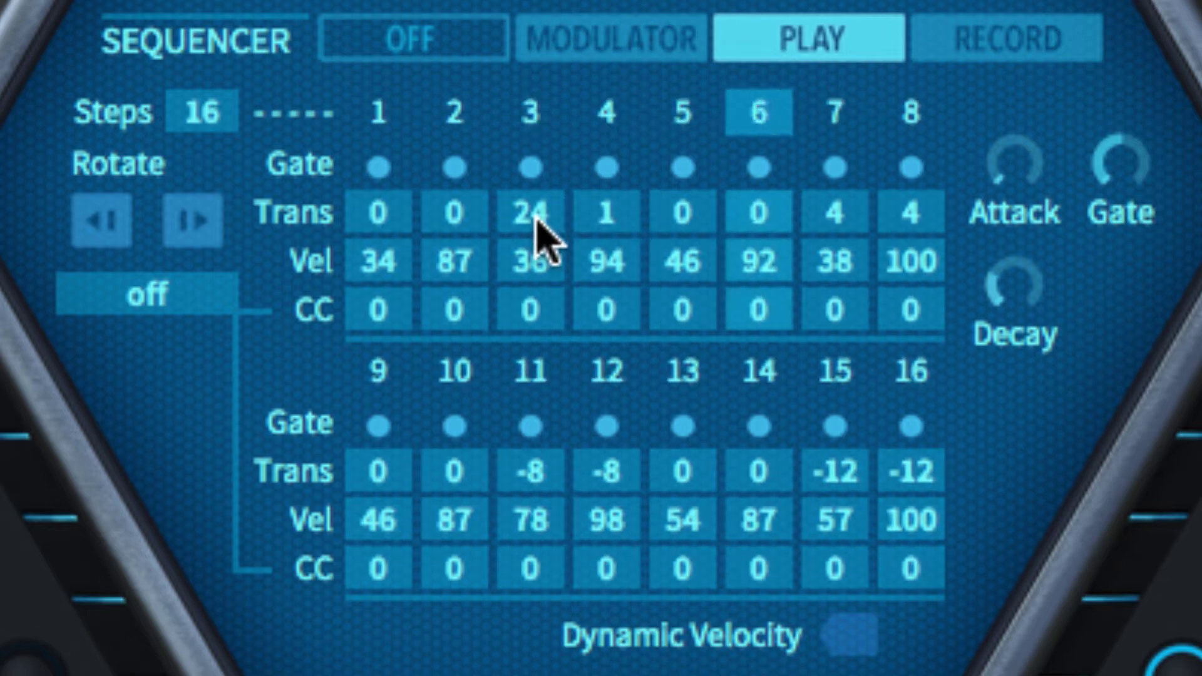
pyautogui.scroll(-20, 544, 241)
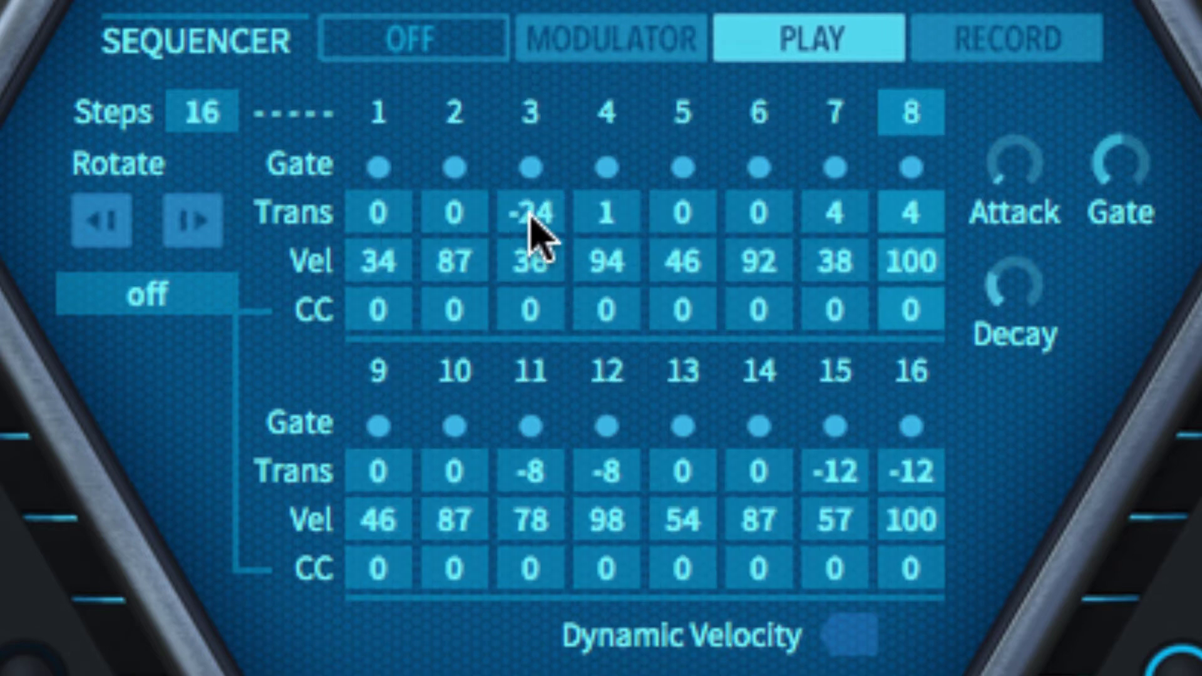
pyautogui.scroll(20, 530, 216)
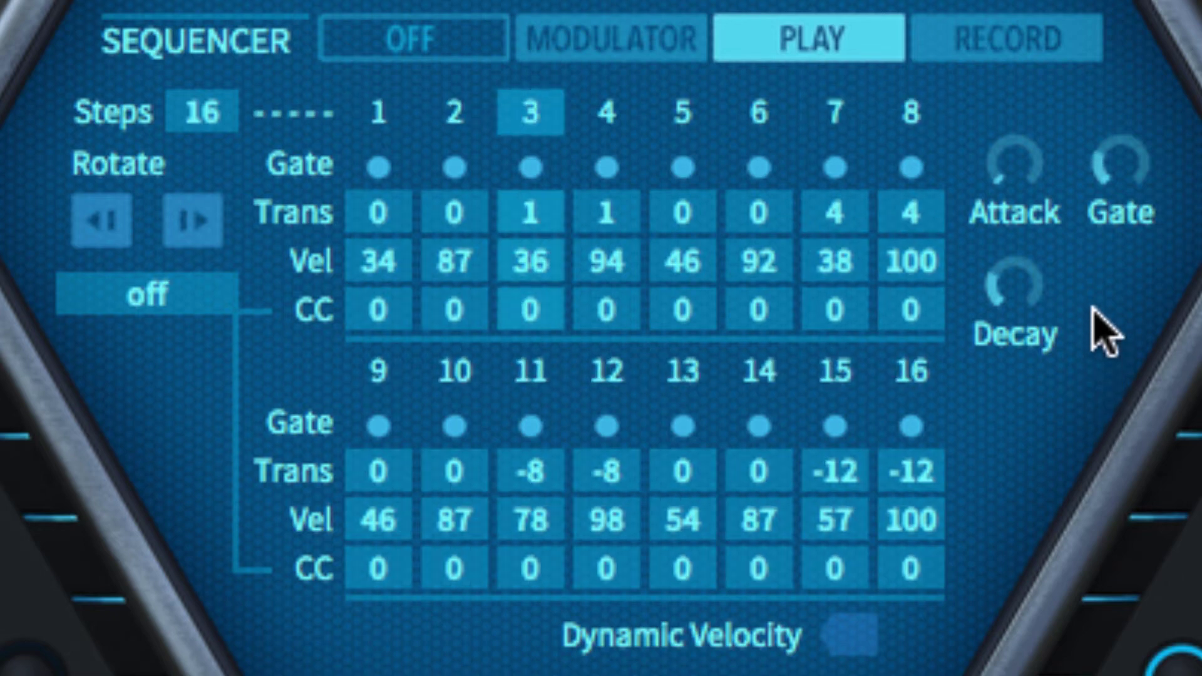
# Set the sequencer gate time to full and tie steps 3, 4, 5, 6, 9, 11, 14 and 15.
pyautogui.moveTo(1102, 175); pyautogui.dragTo(1106, 246)
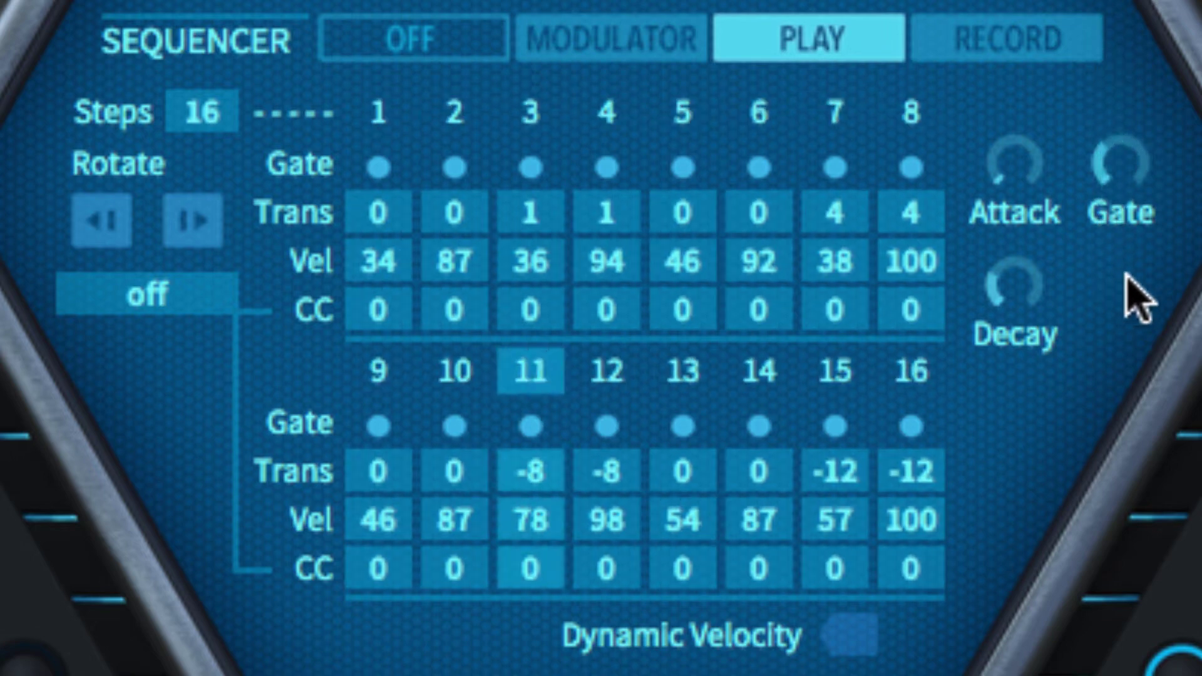
pyautogui.moveTo(524, 166); pyautogui.dragTo(531, 172)
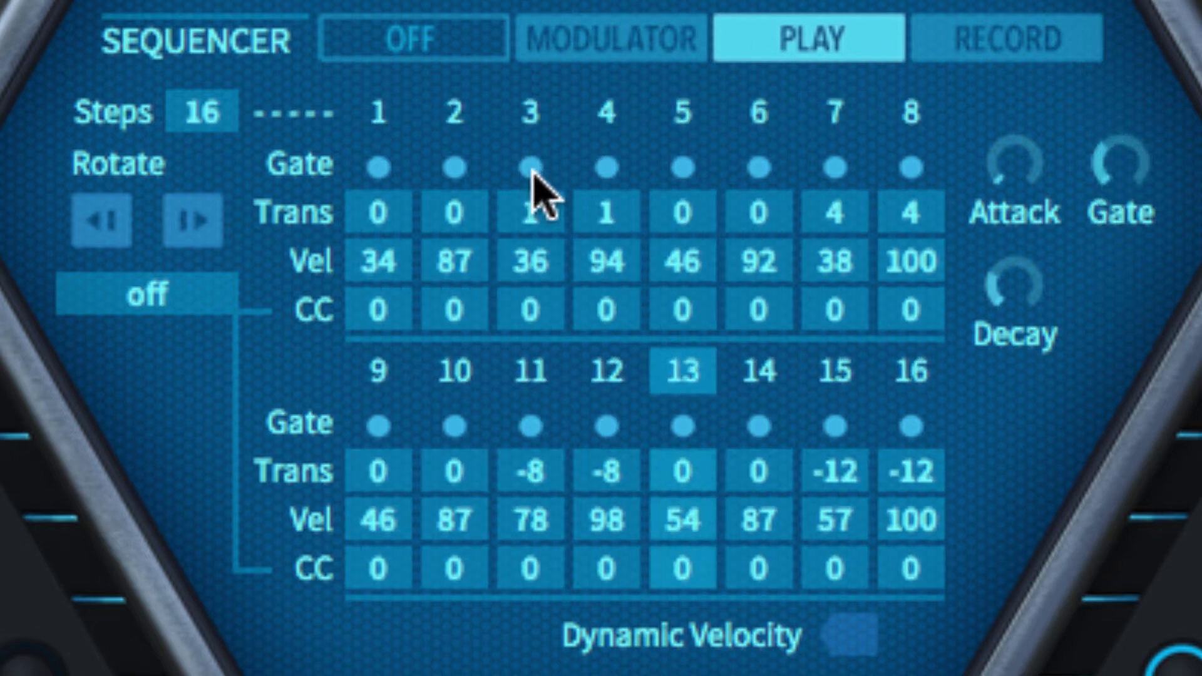
pyautogui.moveTo(755, 178); pyautogui.dragTo(773, 261)
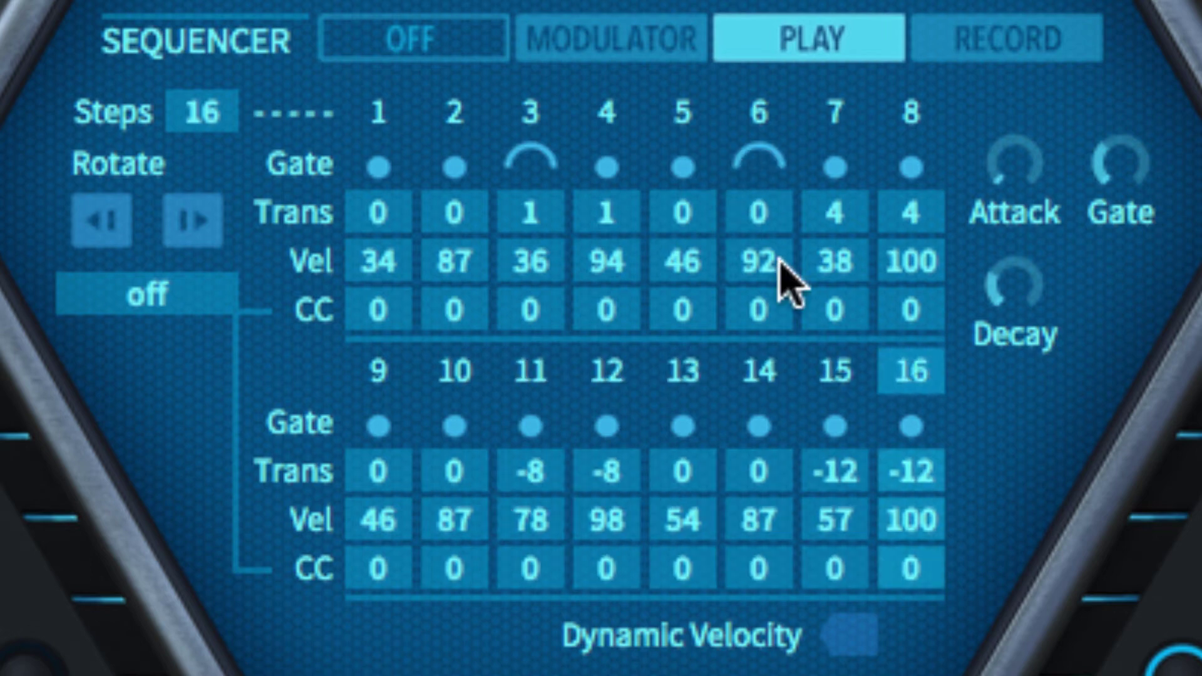
pyautogui.click(606, 167)
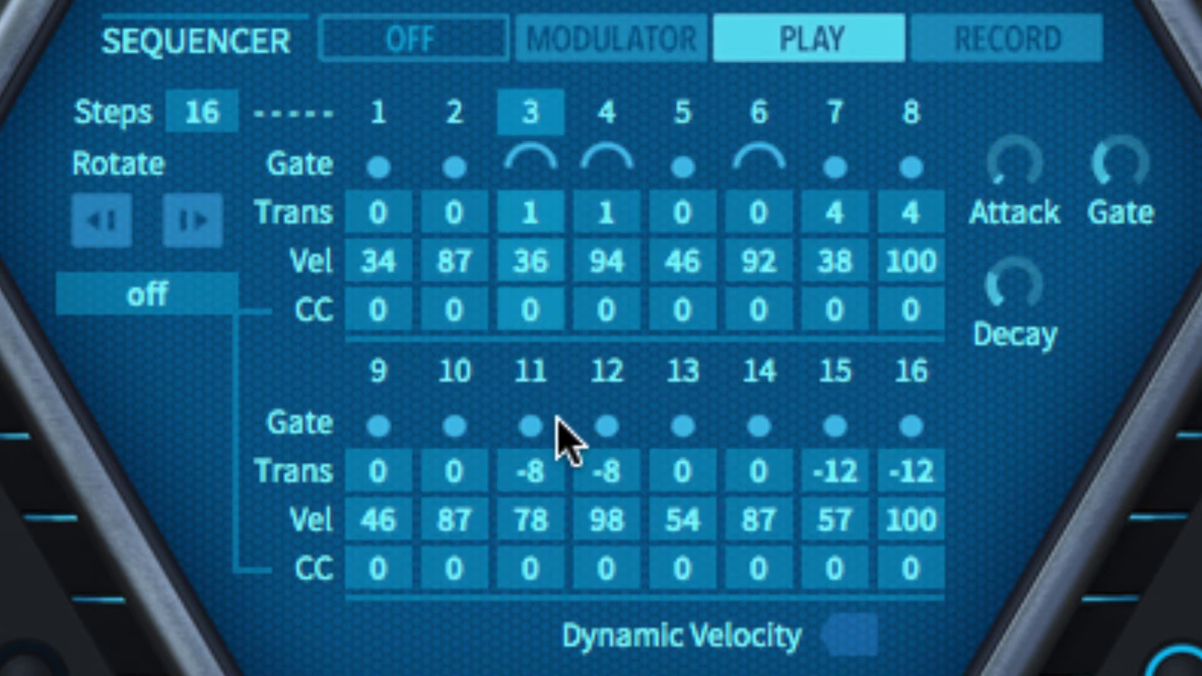
pyautogui.click(530, 426)
pyautogui.click(759, 429)
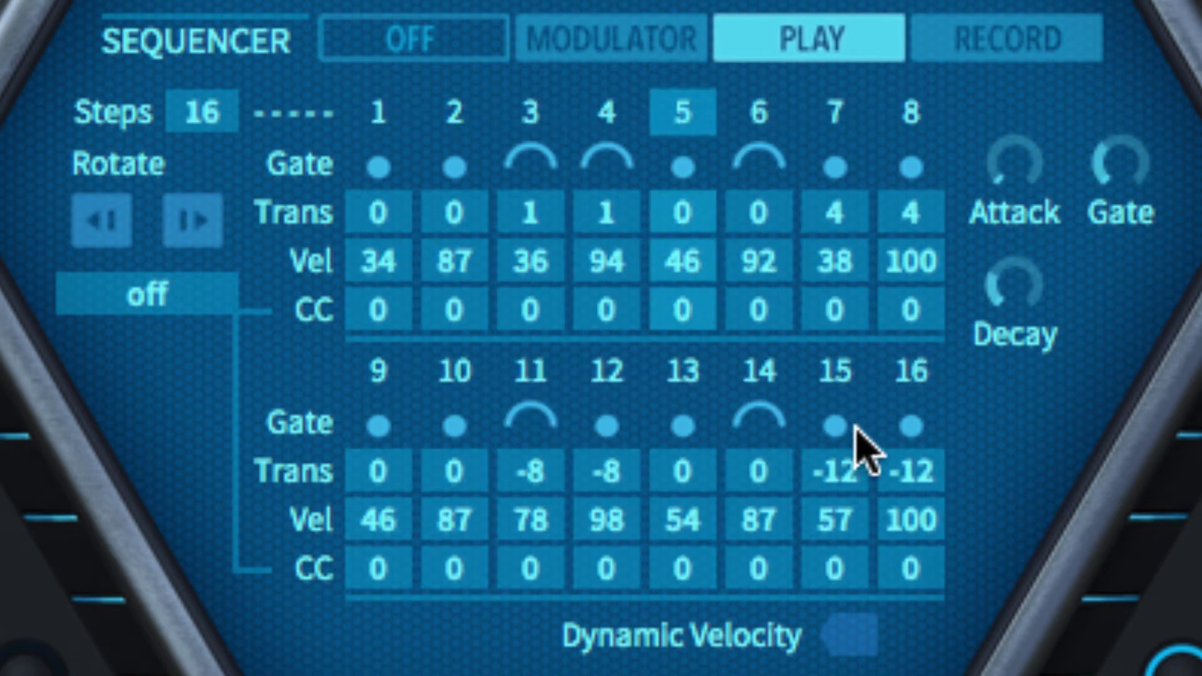
pyautogui.click(836, 429)
pyautogui.click(376, 428)
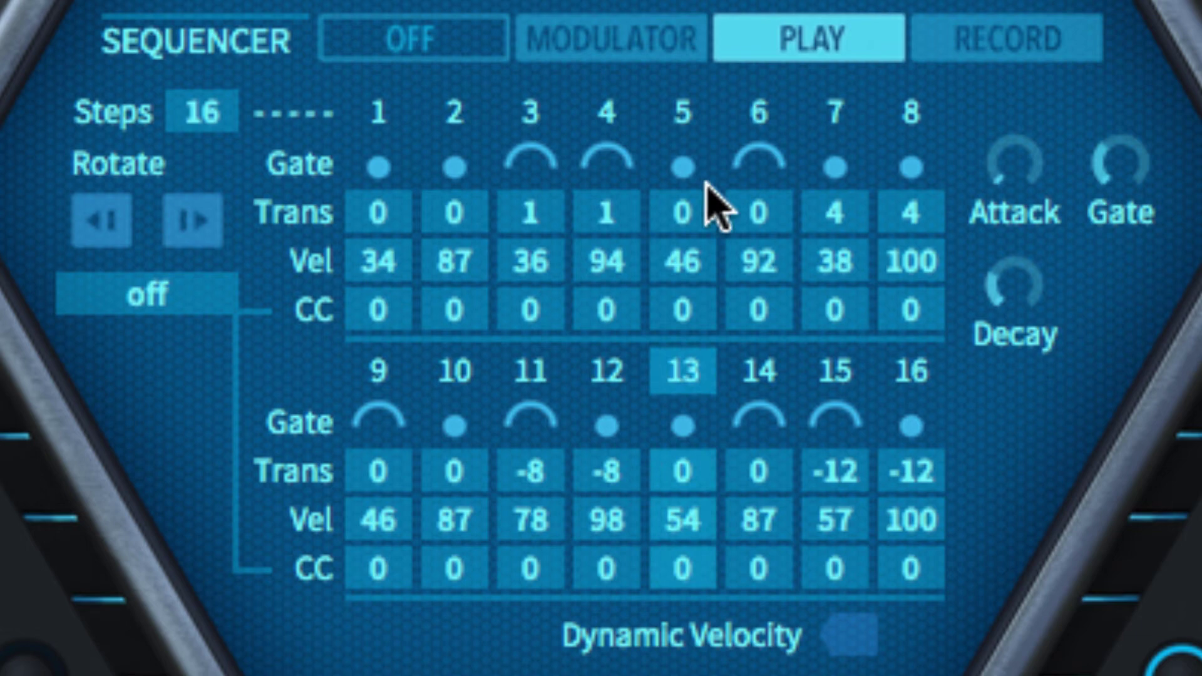
pyautogui.click(688, 172)
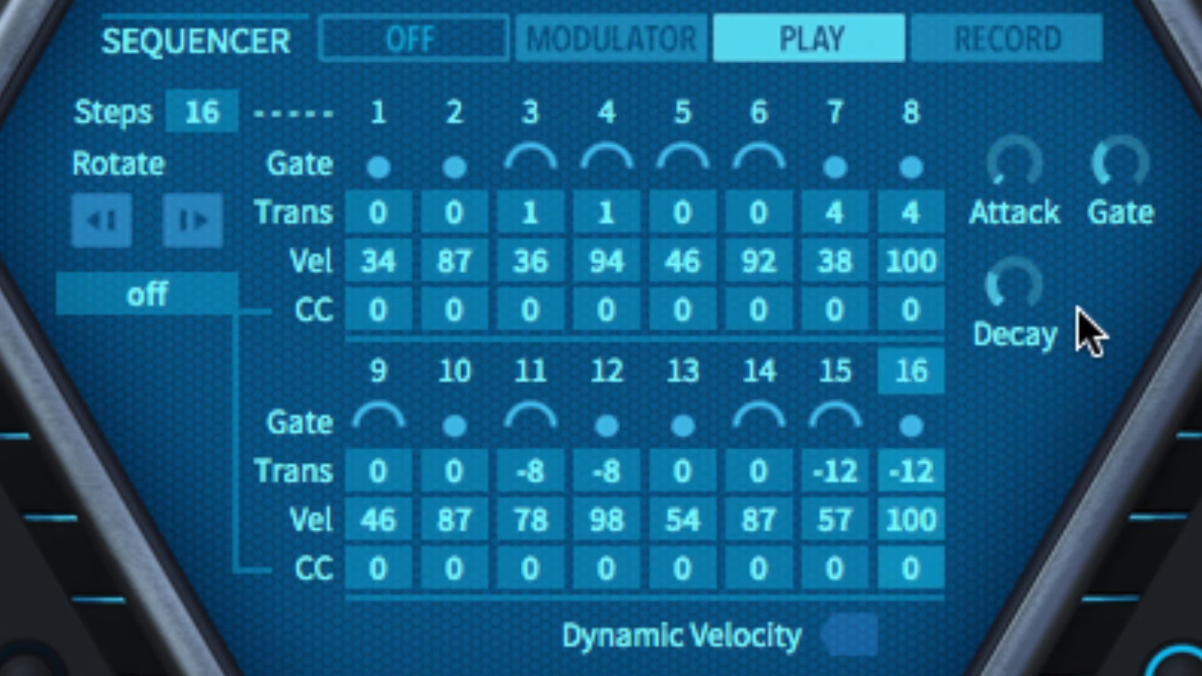
# Silence steps 1, 5, 10, 13 and 15, leaving step 16 as a normal note.
pyautogui.click(378, 168)
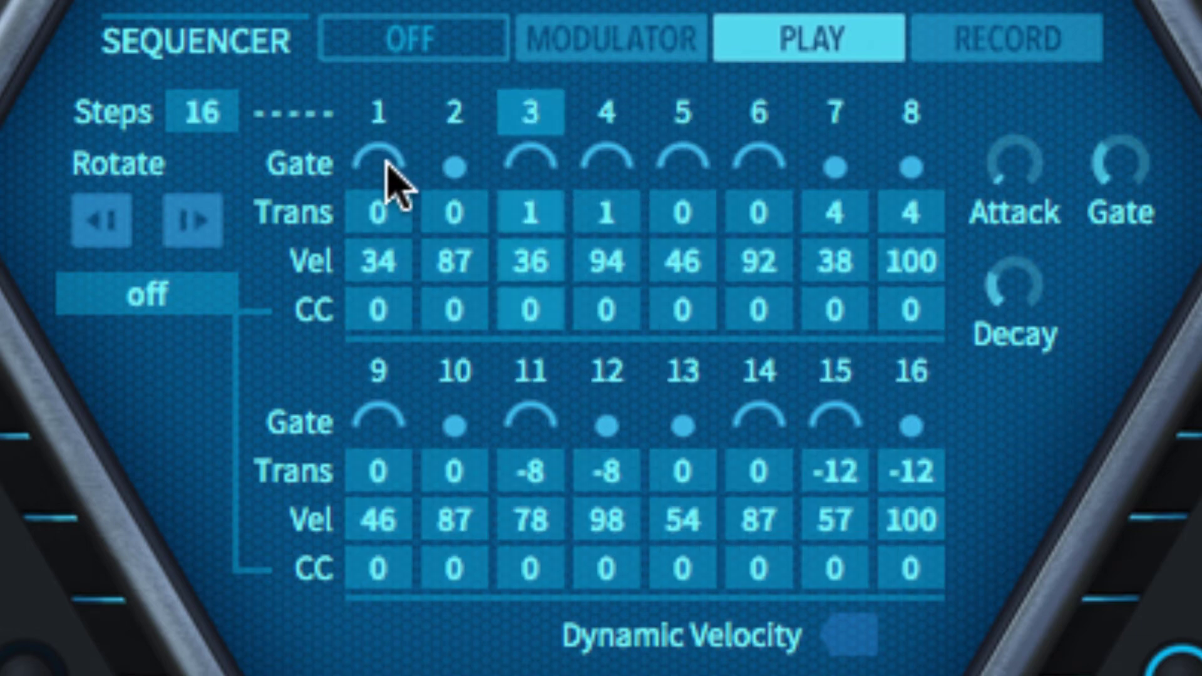
pyautogui.click(692, 164)
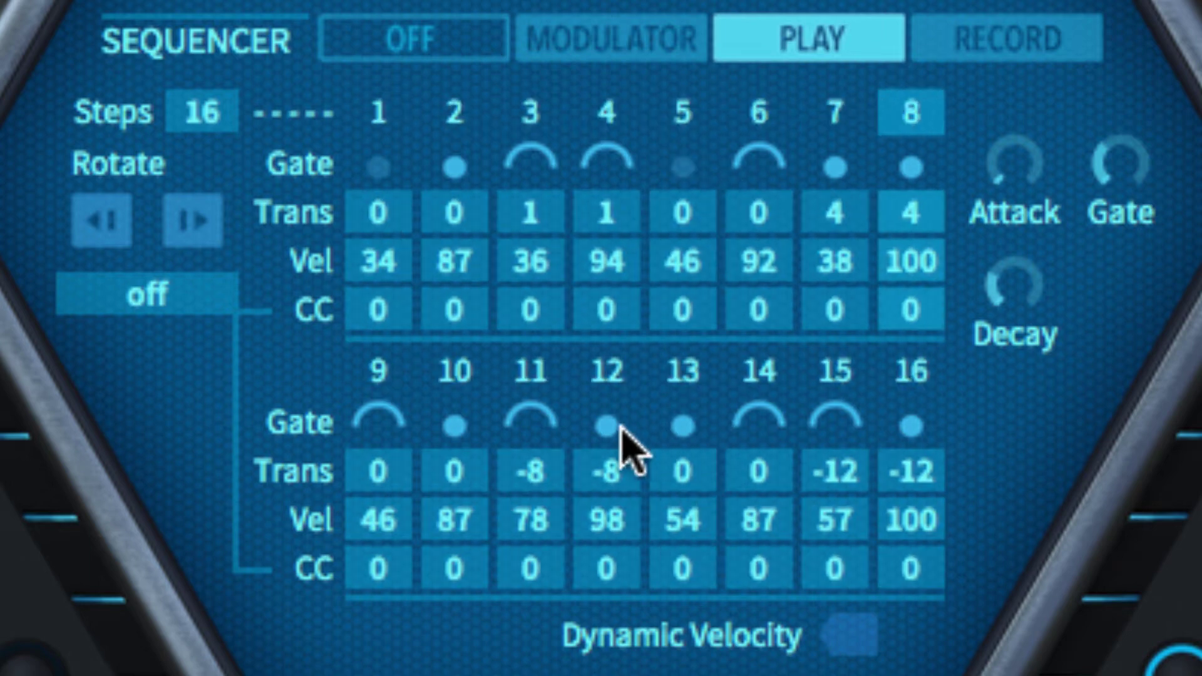
pyautogui.click(680, 428)
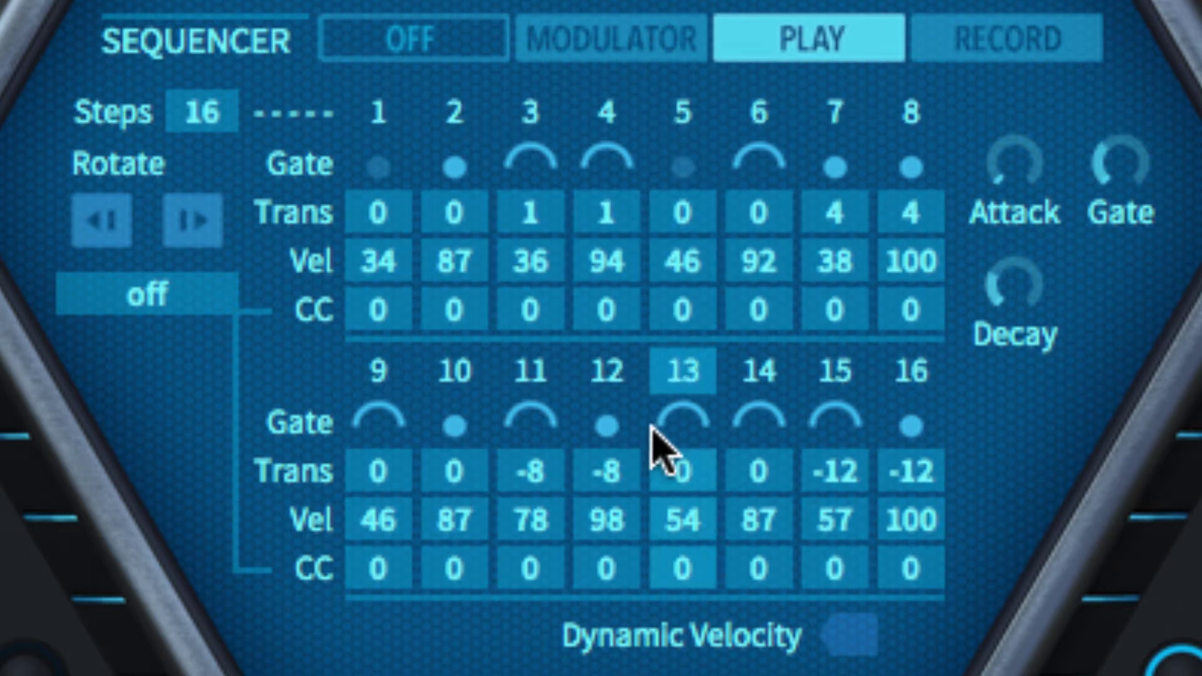
pyautogui.click(462, 430)
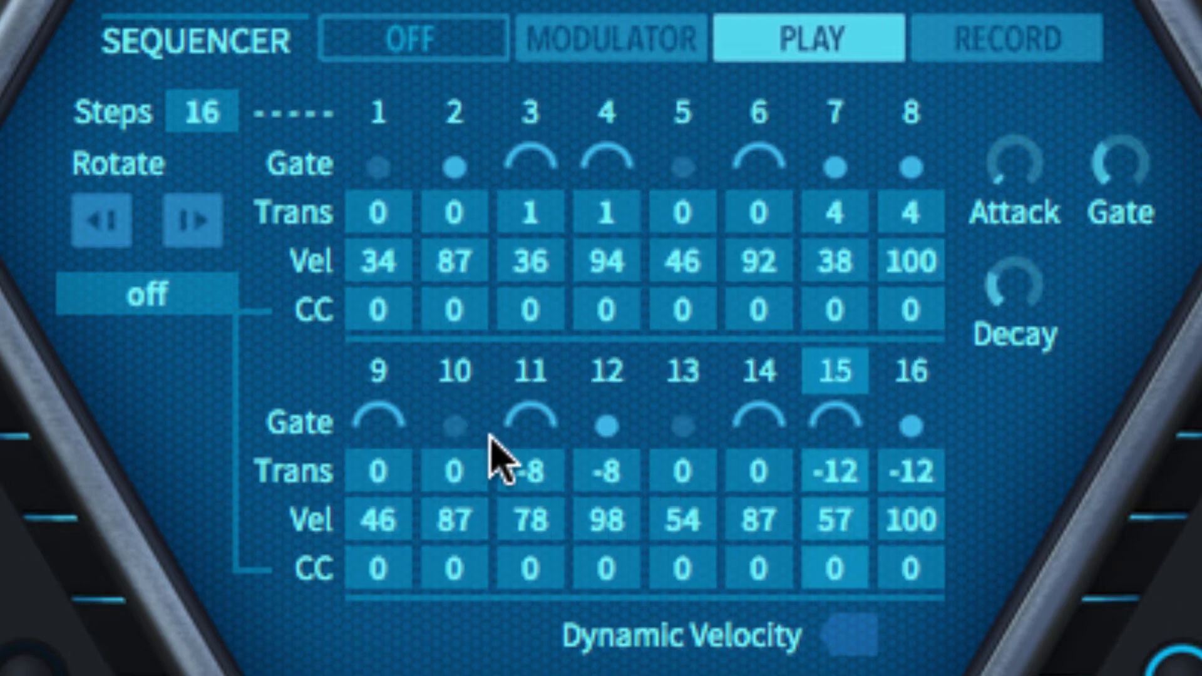
pyautogui.click(838, 417)
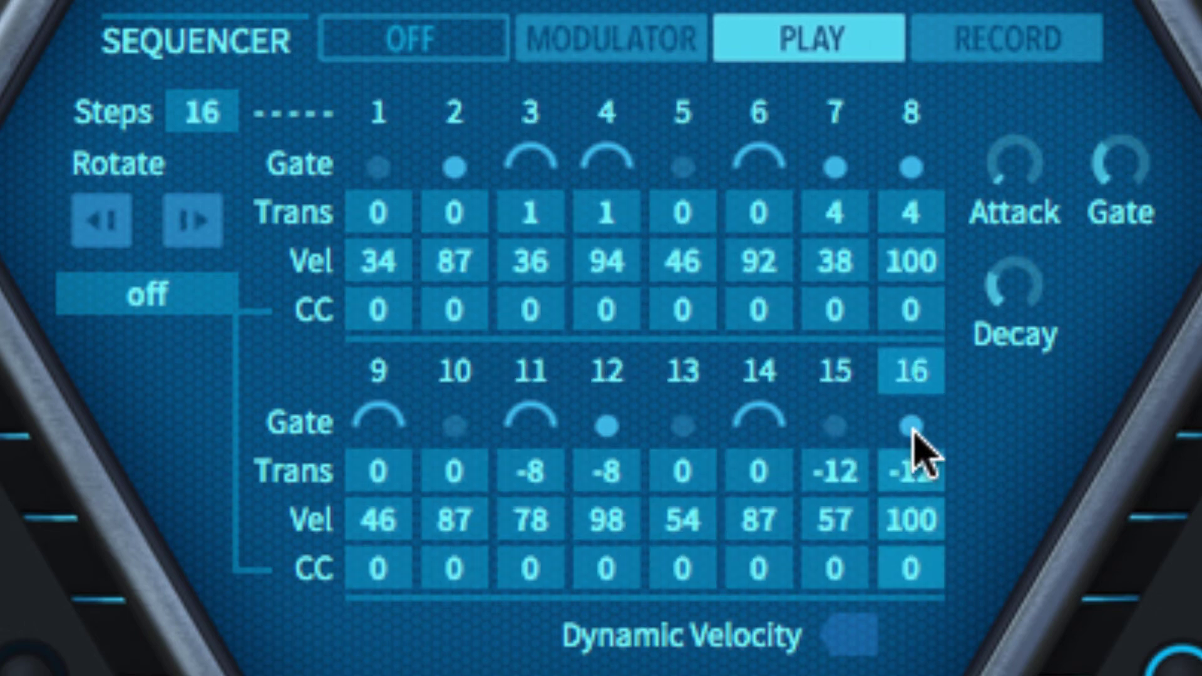
pyautogui.click(913, 428)
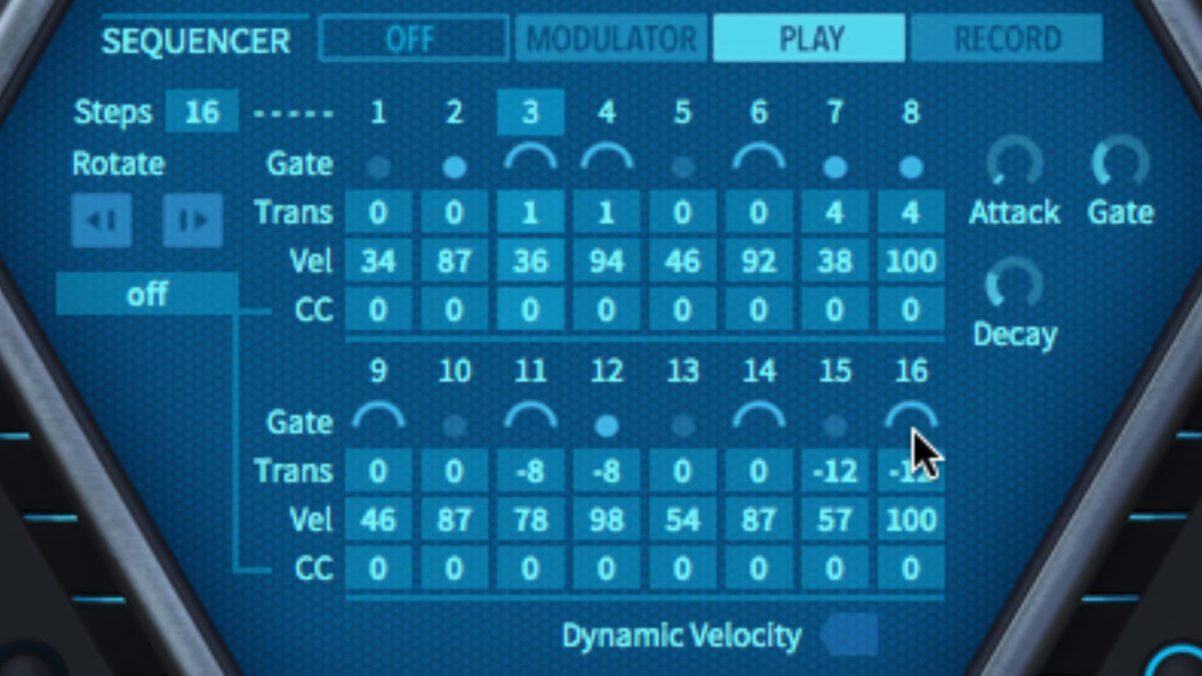
pyautogui.click(912, 427)
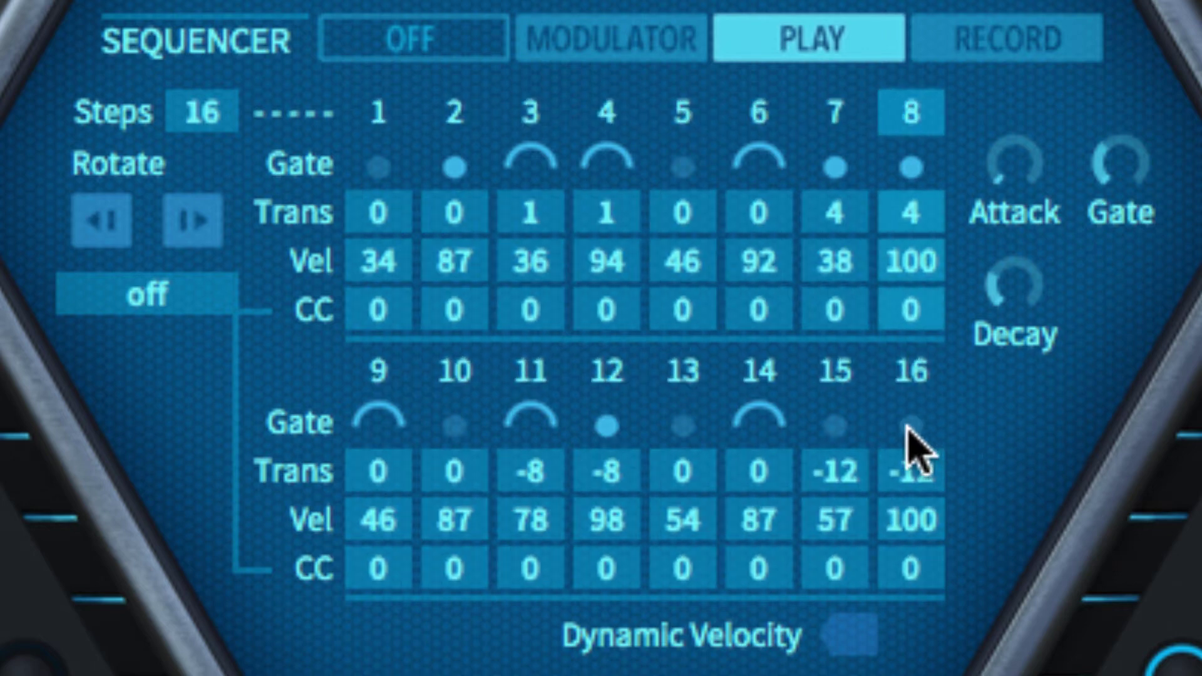
pyautogui.click(911, 427)
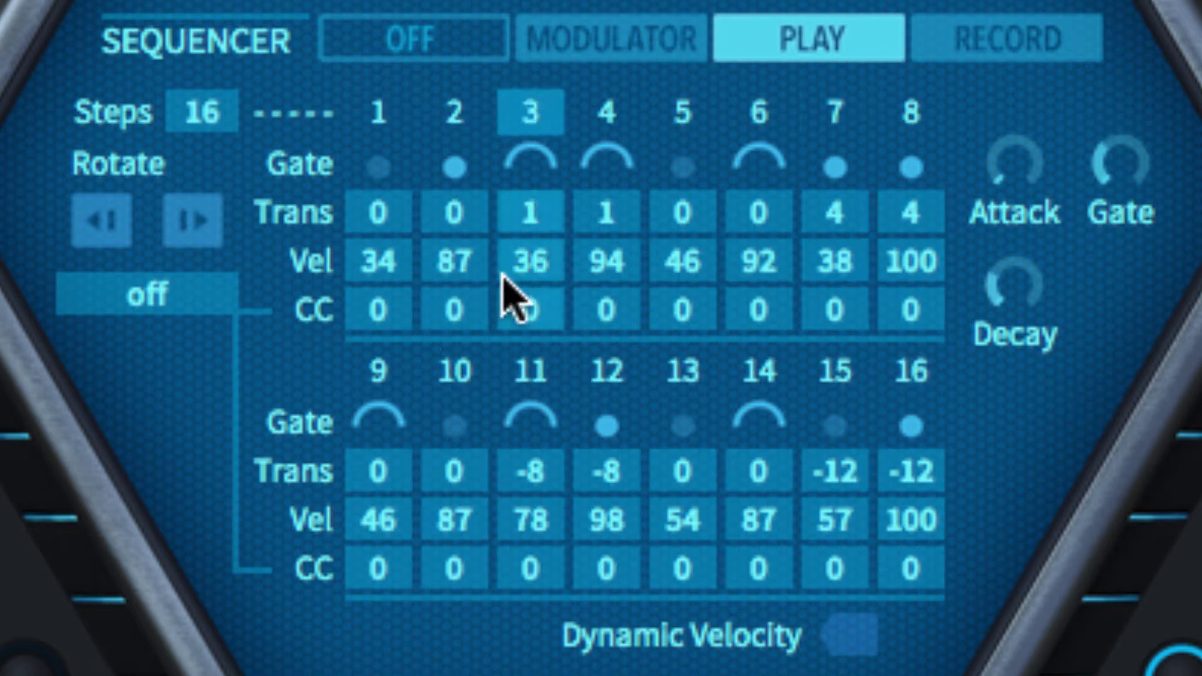
# Raise Hive step 2's velocity to about 90, then lower Live's A2 note velocity to 108.
pyautogui.moveTo(467, 279); pyautogui.dragTo(486, 233)
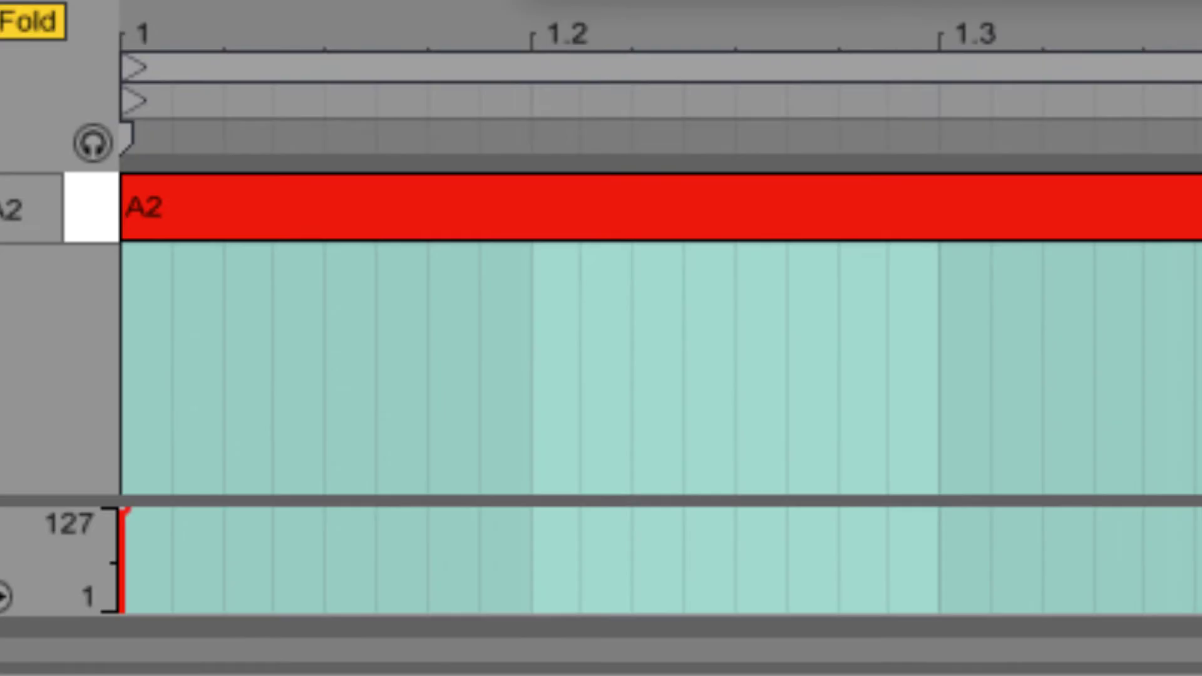
pyautogui.click(121, 508)
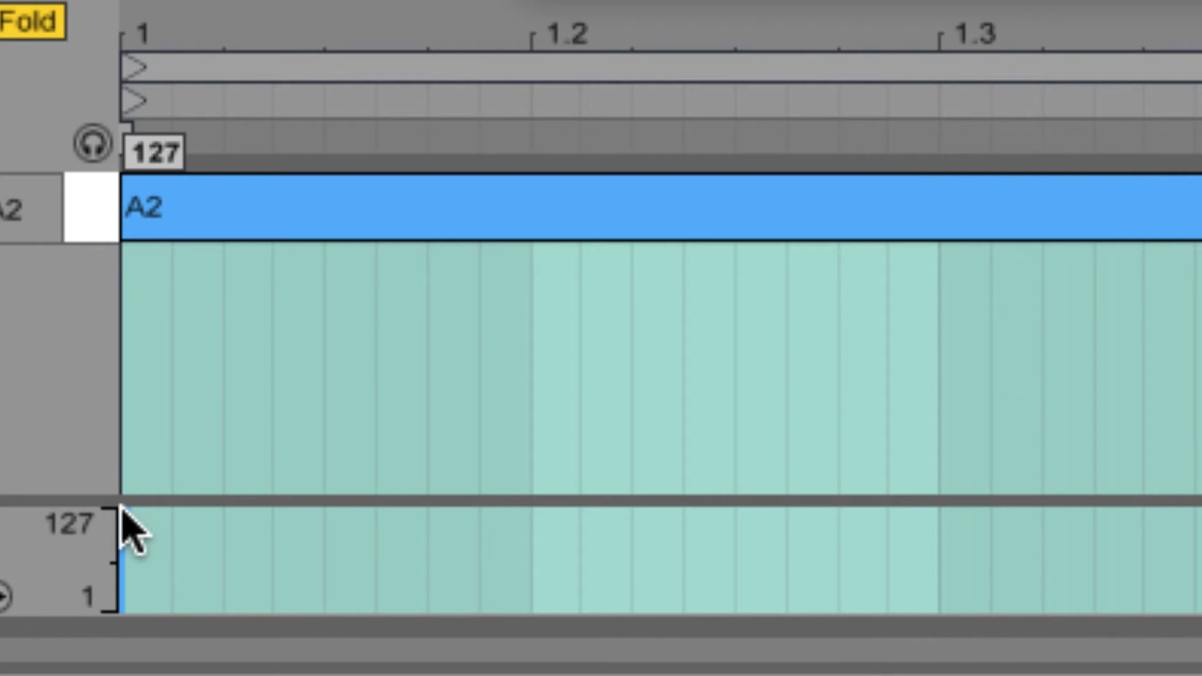
pyautogui.click(171, 504)
pyautogui.moveTo(176, 496); pyautogui.dragTo(137, 559)
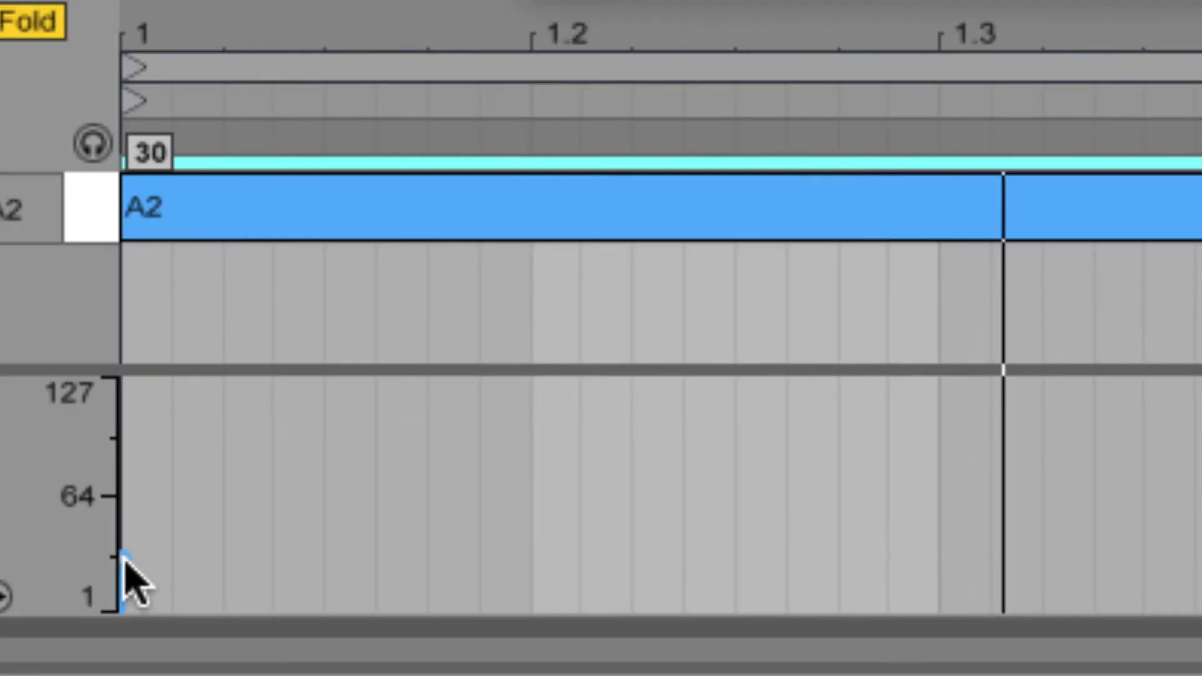
# Raise the A2 note's velocity to 125 and stop playback.
pyautogui.moveTo(124, 558); pyautogui.dragTo(145, 343)
pyautogui.press('space')
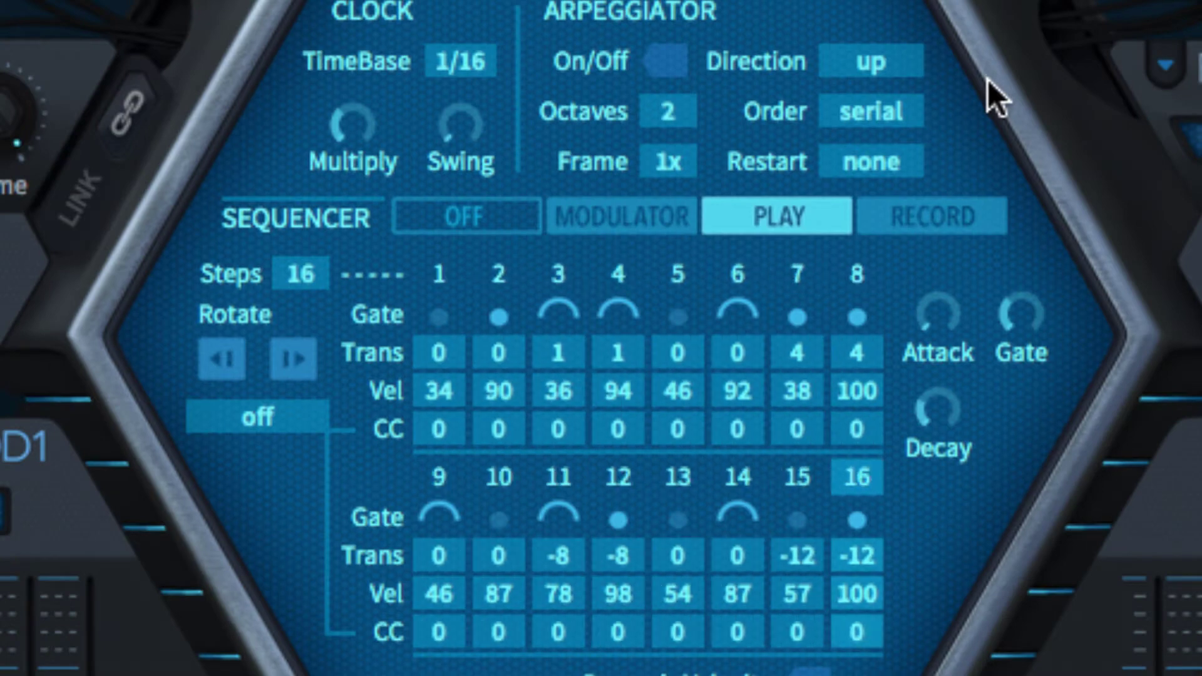
# Turn the arpeggiator on, switching the sequencer off and then back to Play.
pyautogui.click(491, 216)
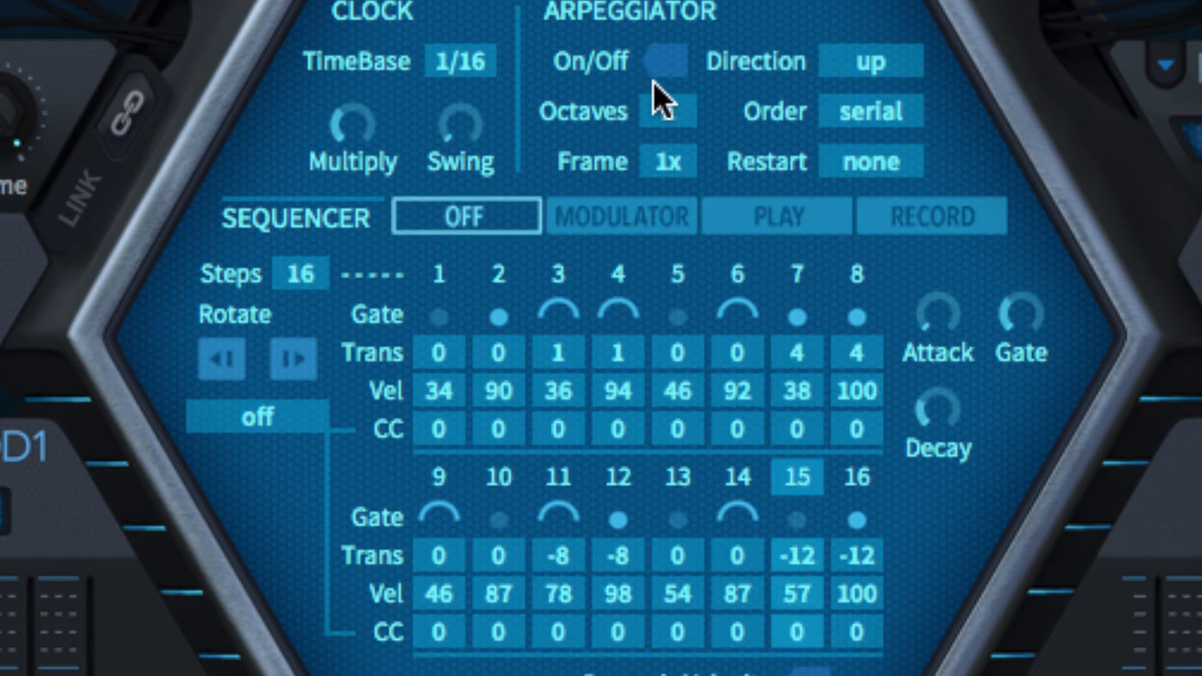
pyautogui.click(662, 60)
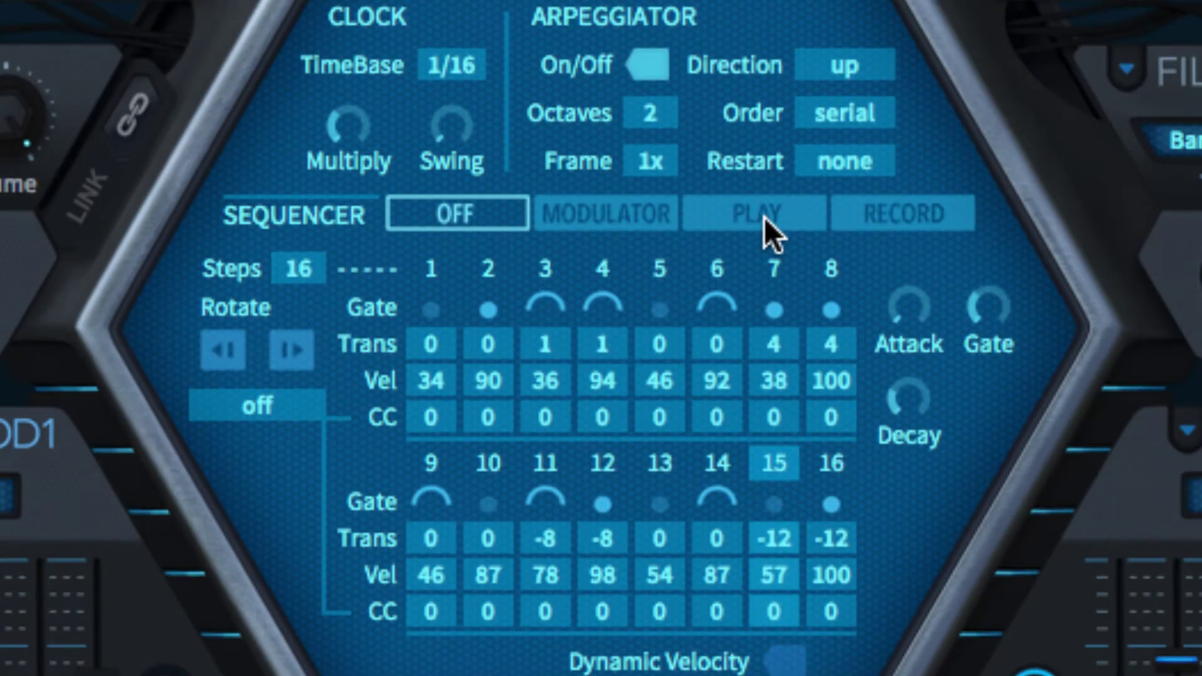
pyautogui.click(765, 216)
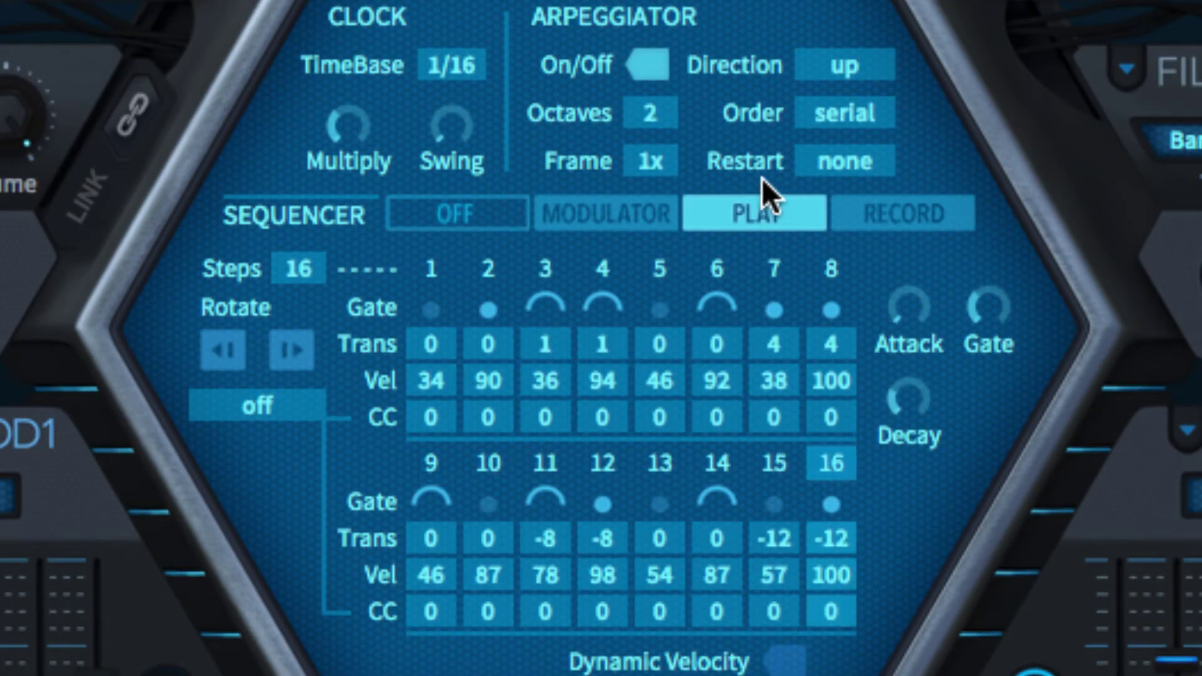
# Set the arpeggiator Frame to 1x after trying 2x and 4x.
pyautogui.click(658, 175)
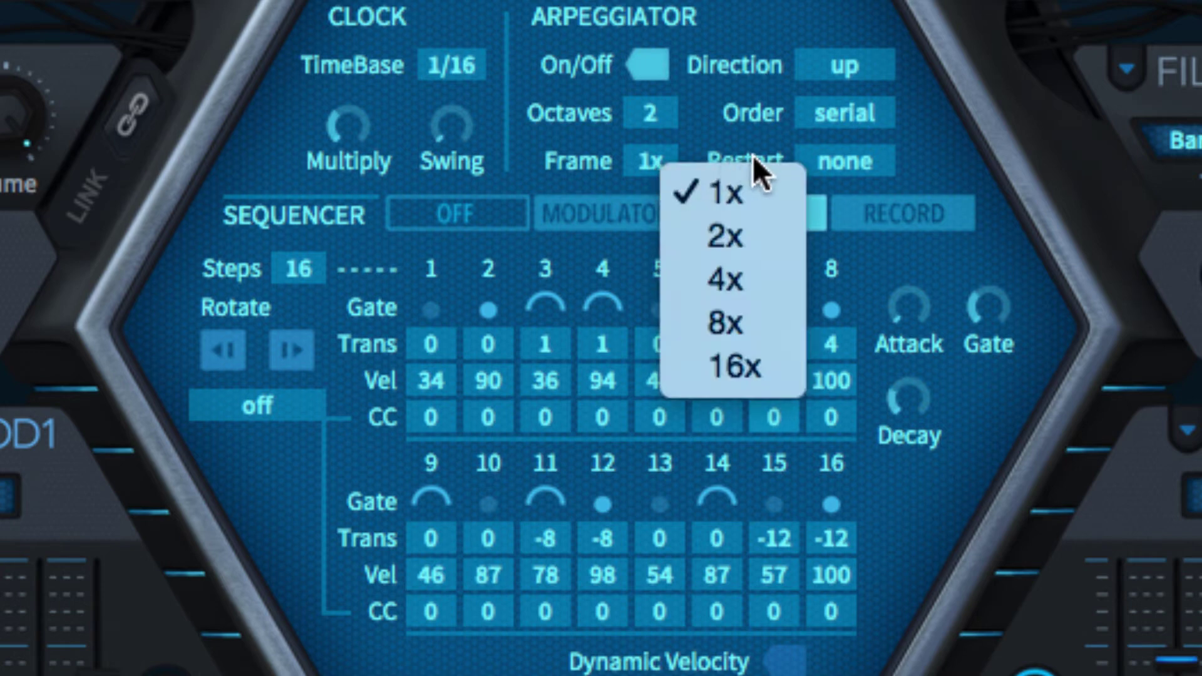
pyautogui.click(773, 235)
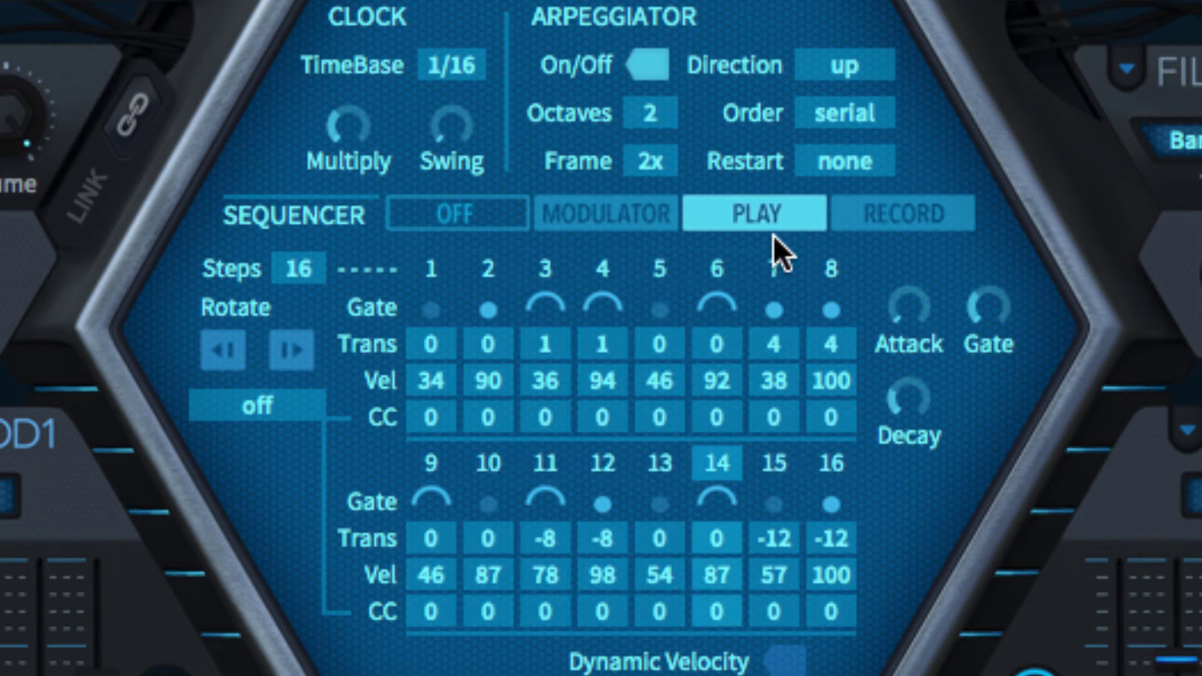
pyautogui.click(673, 165)
pyautogui.click(709, 258)
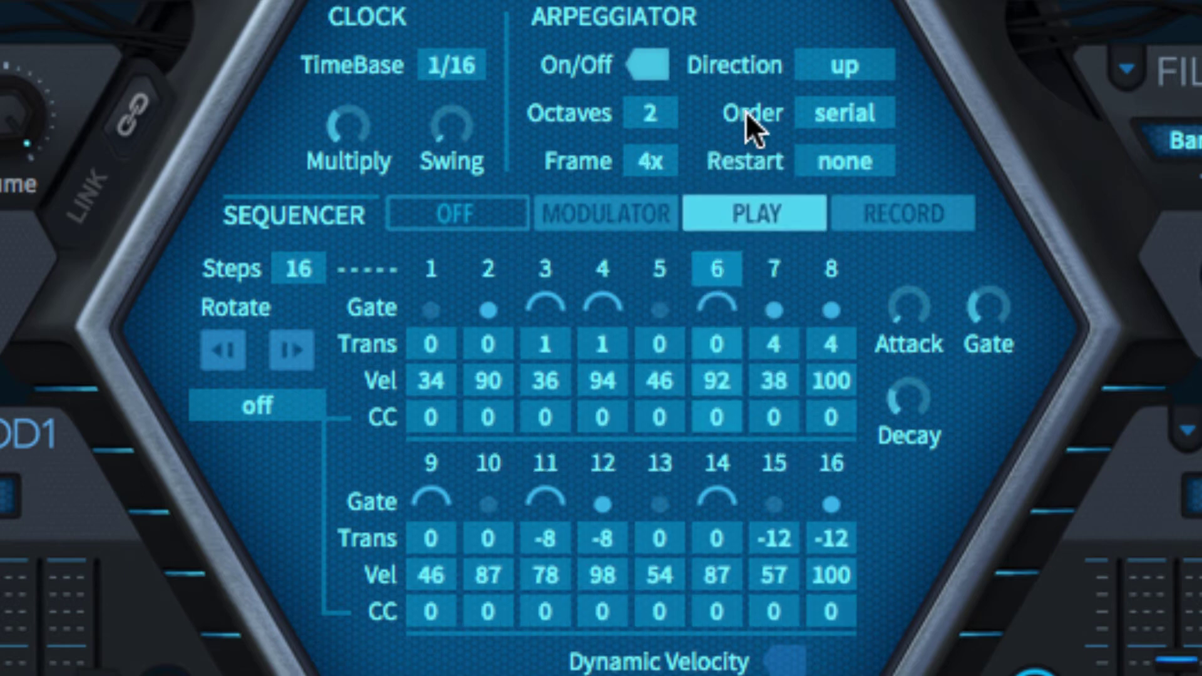
pyautogui.click(656, 164)
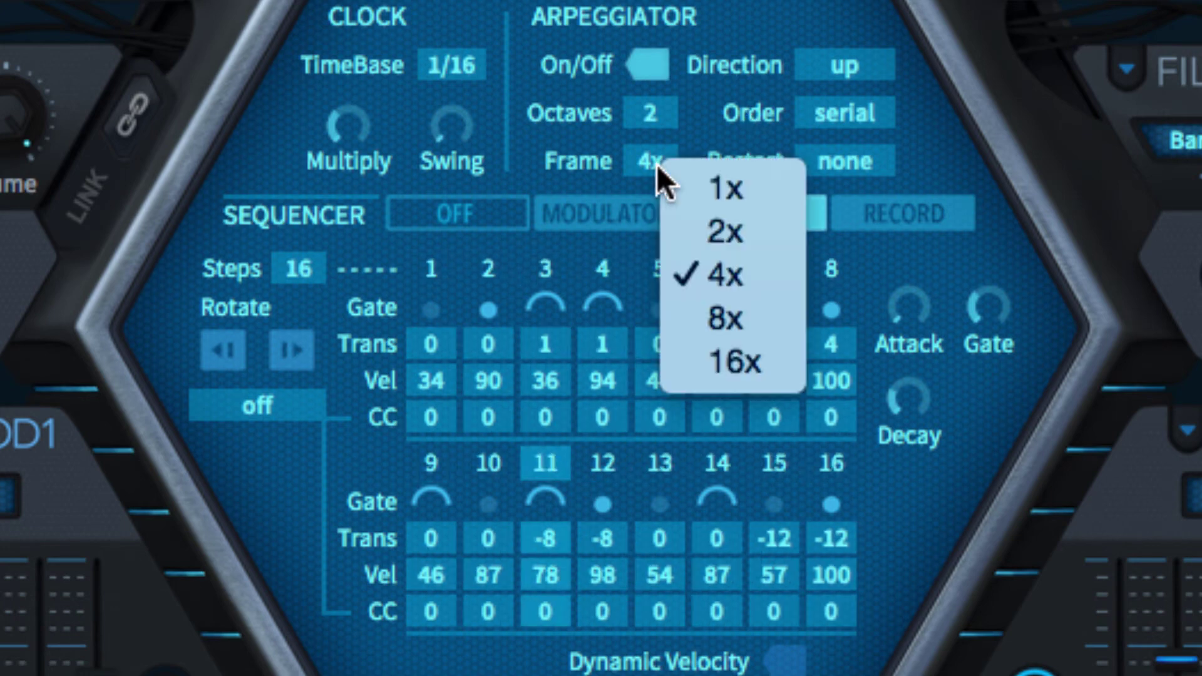
pyautogui.click(691, 186)
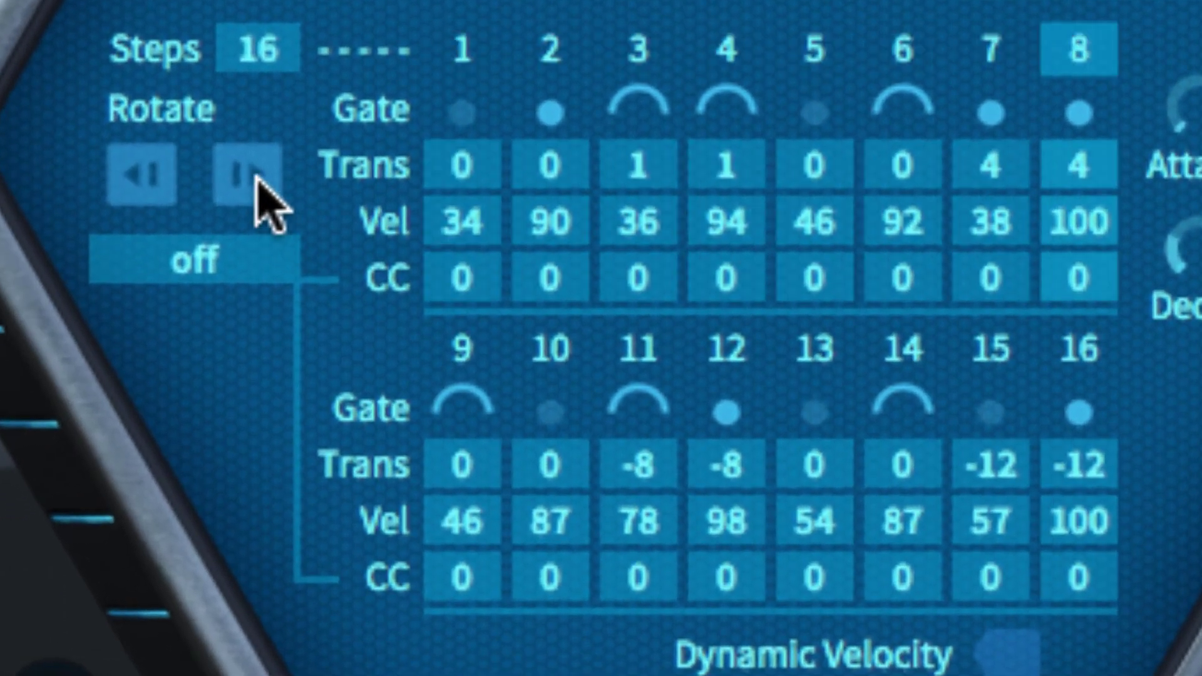
# Rotate the 16-step sequence three steps later with Rotate-right.
pyautogui.click(257, 179)
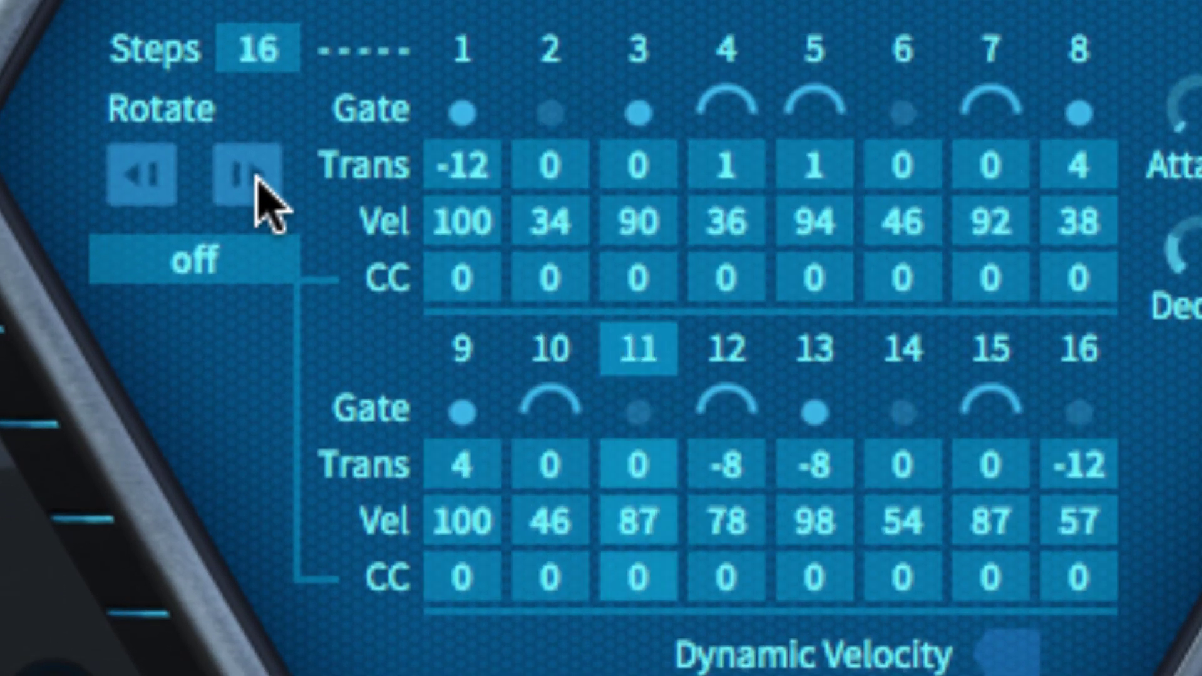
pyautogui.click(257, 179)
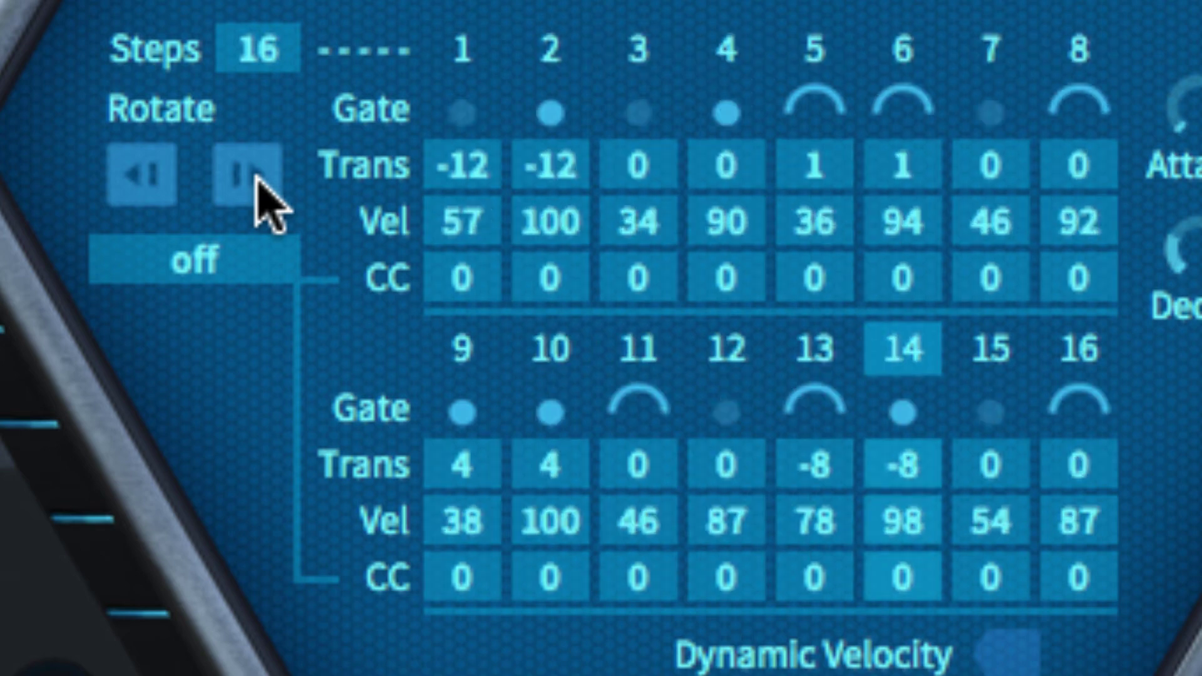
pyautogui.click(257, 179)
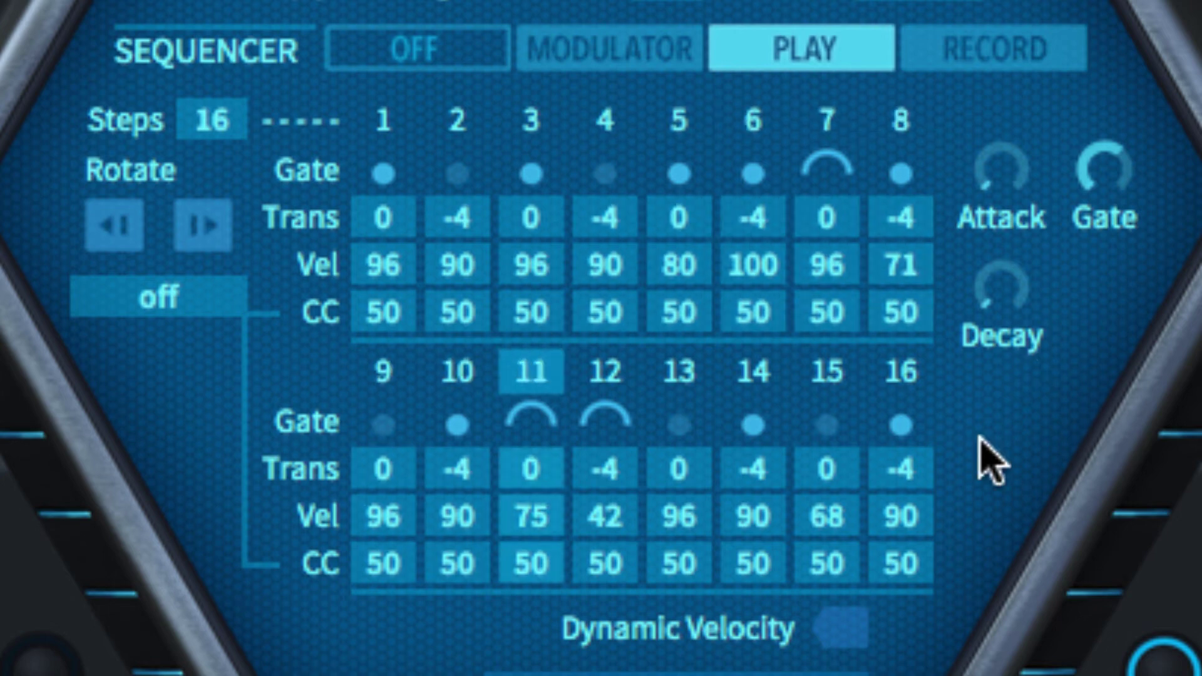
# Switch the CC lane's controller to ModWheel and put the sequencer into record mode.
pyautogui.click(146, 312)
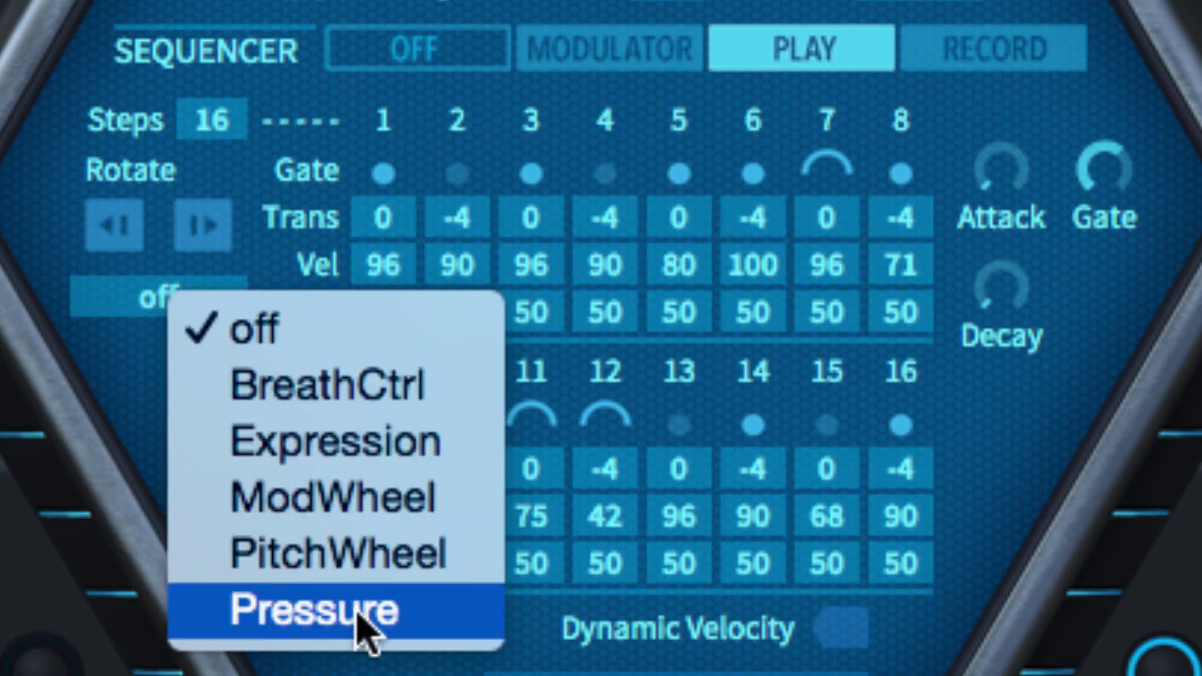
pyautogui.click(364, 510)
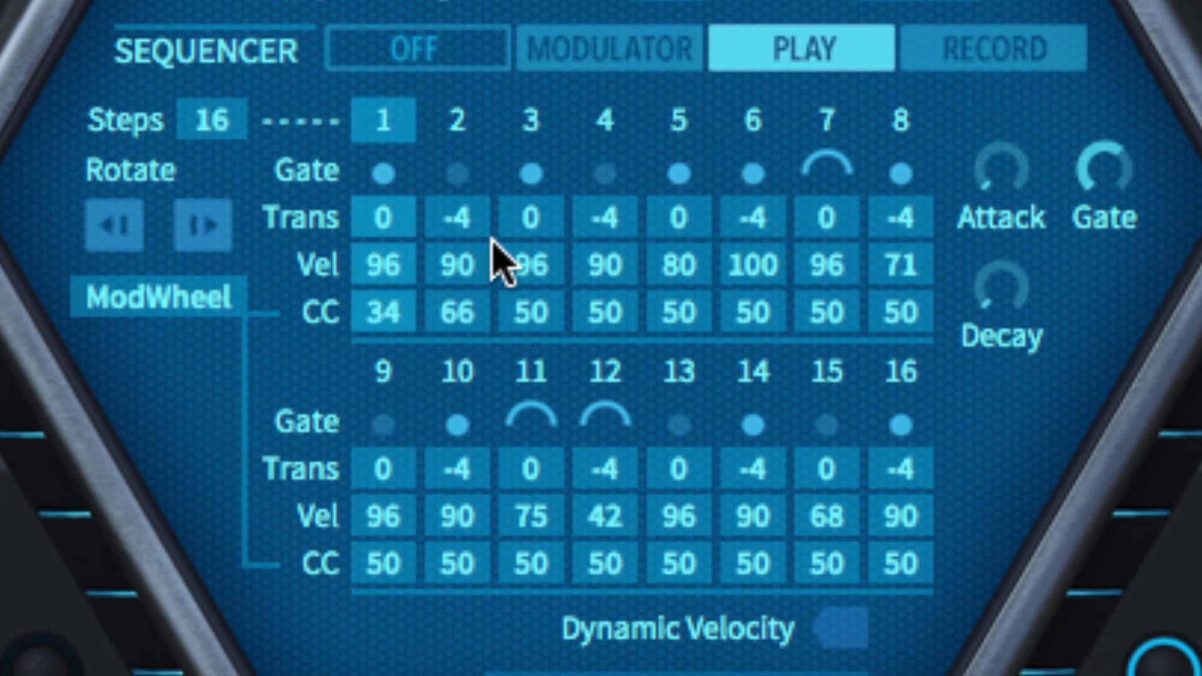
pyautogui.click(1008, 47)
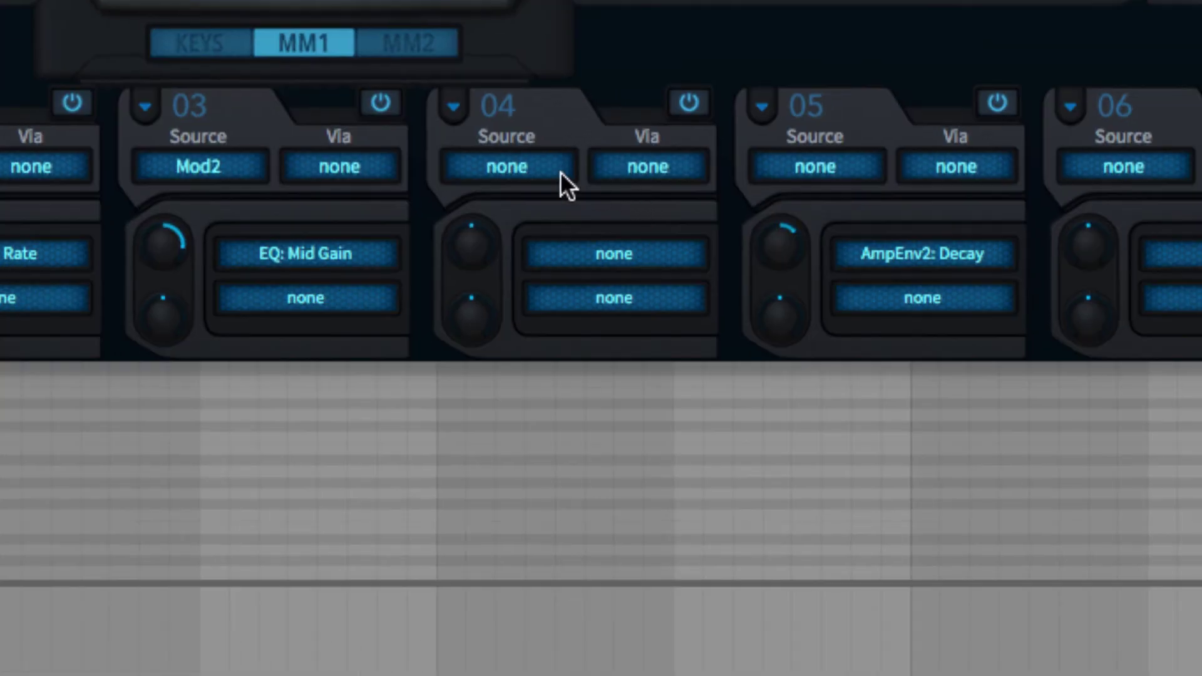
# Route ModWheel to Filter2 Cutoff in mod slot 04, then show the keyboard and modulation wheels.
pyautogui.click(512, 164)
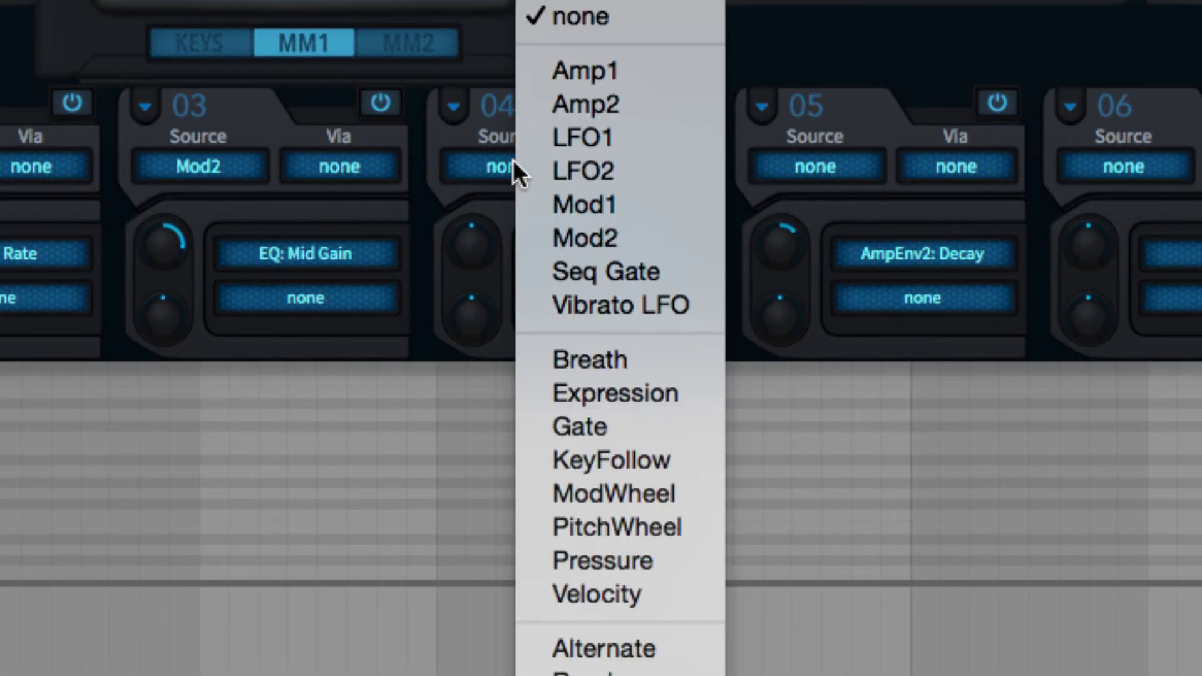
pyautogui.click(657, 499)
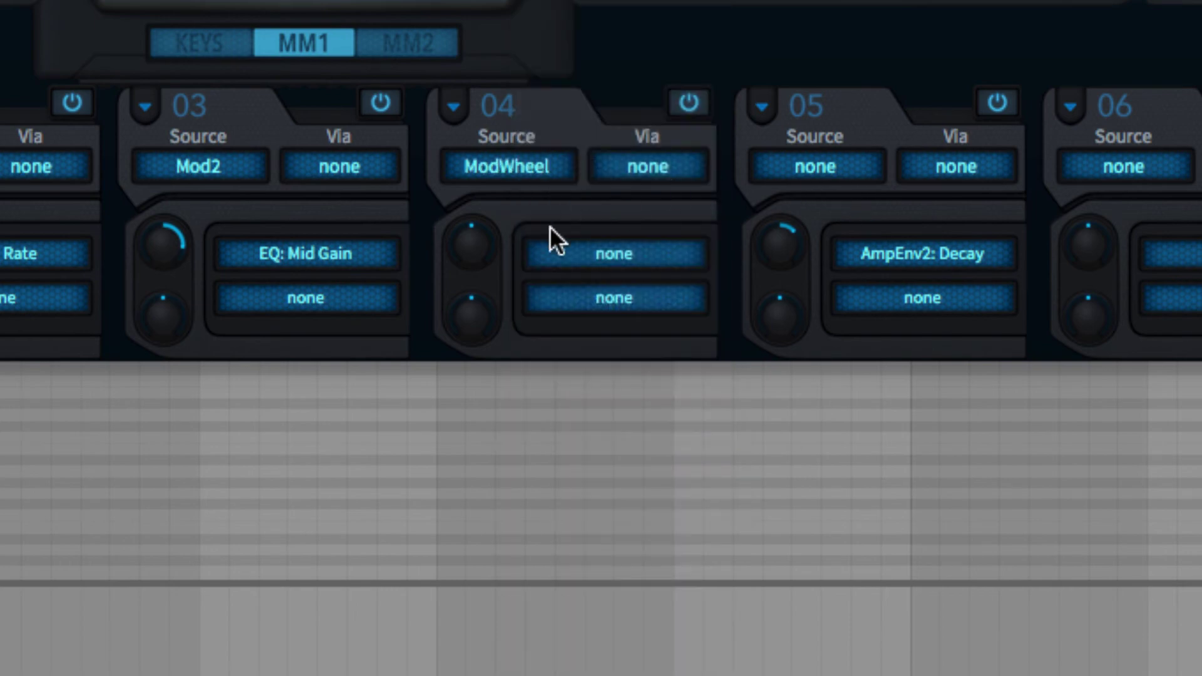
pyautogui.moveTo(600, 245); pyautogui.dragTo(683, 216)
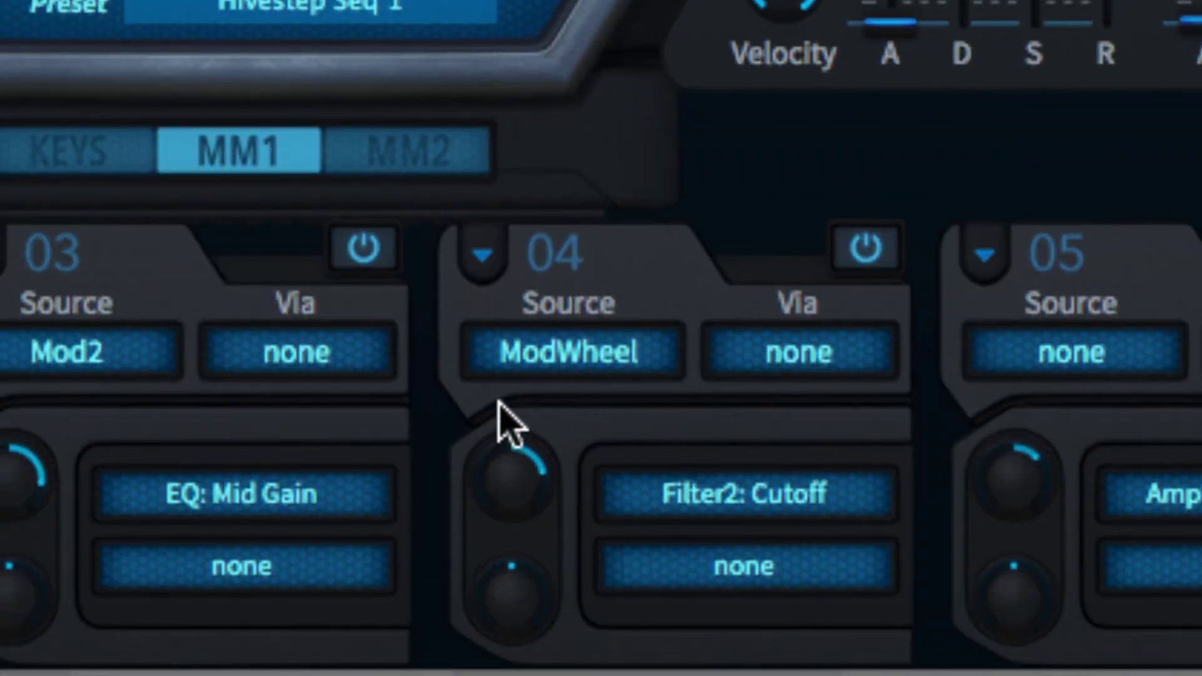
pyautogui.click(78, 156)
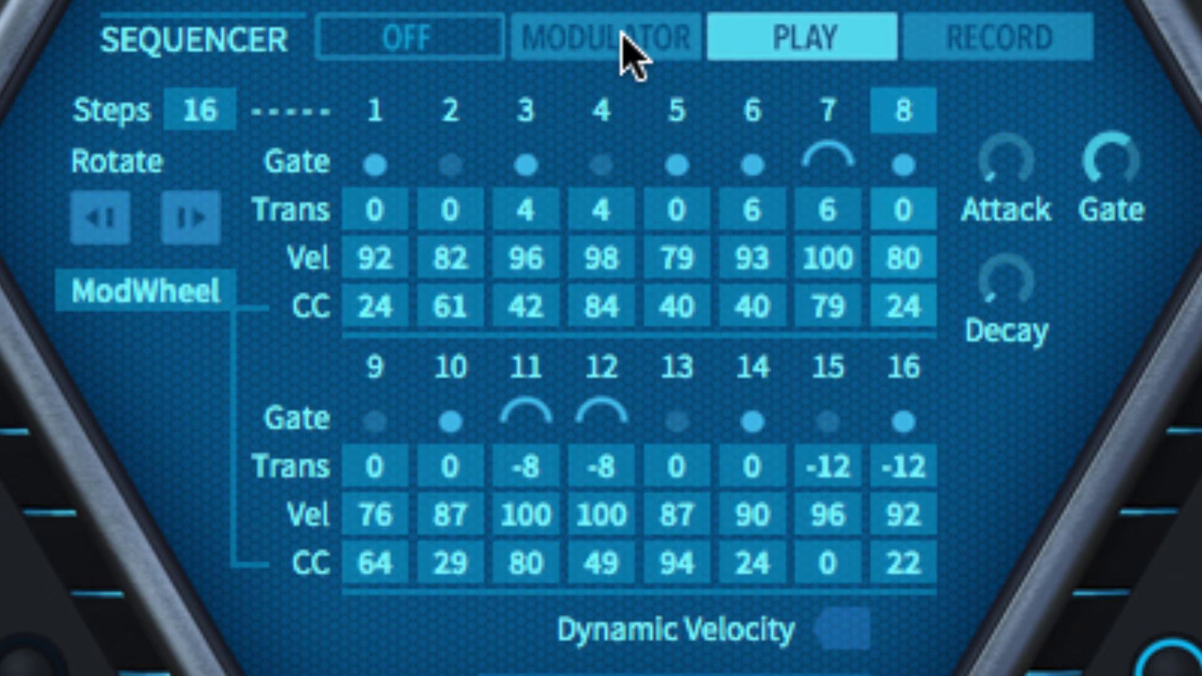
pyautogui.click(622, 36)
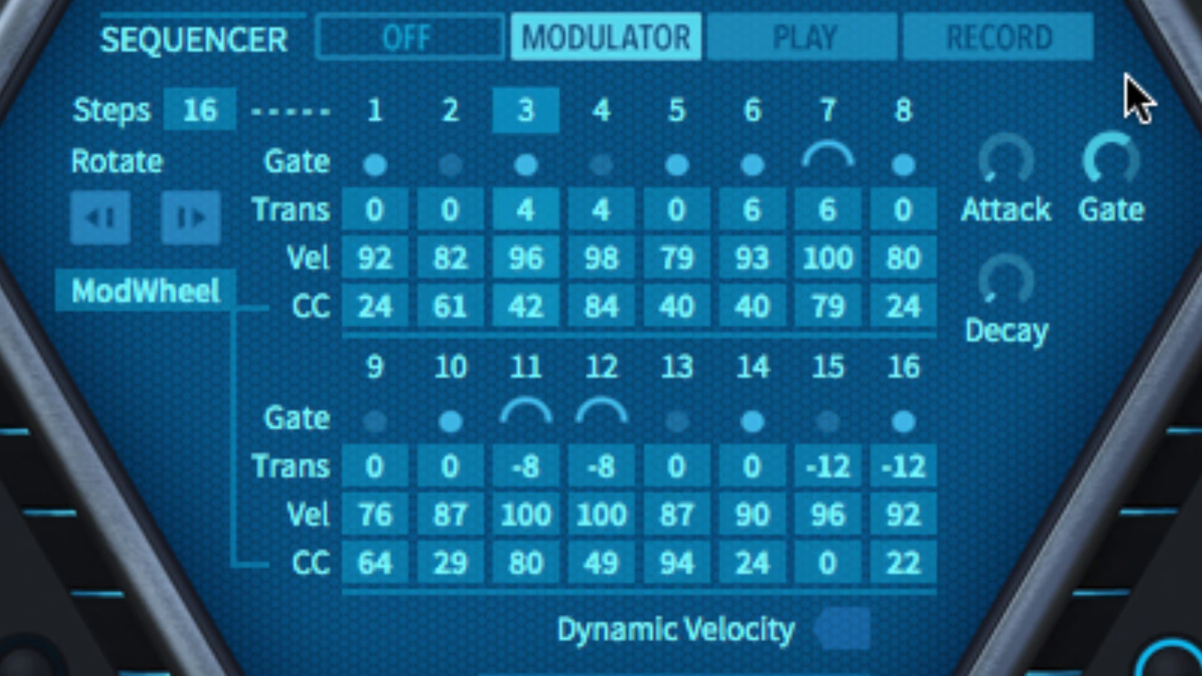
pyautogui.click(806, 47)
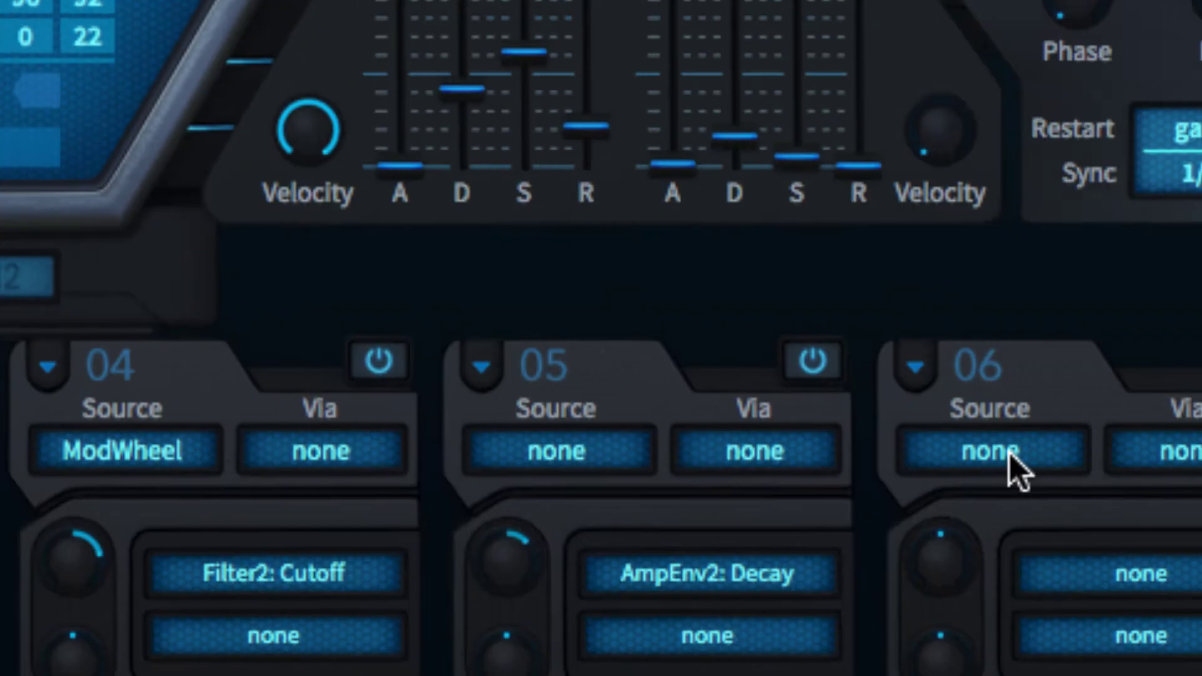
# Give mod slot 06 the Seq Gate source and target it at oscillator 2 tuning.
pyautogui.click(1010, 464)
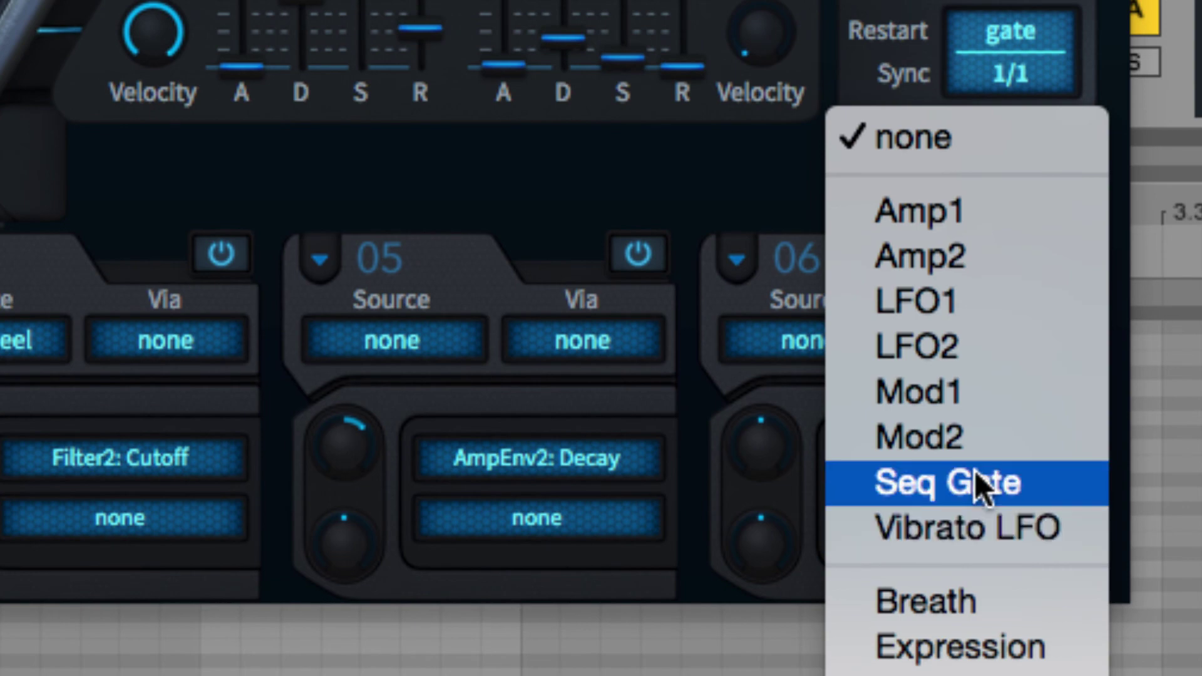
pyautogui.click(976, 471)
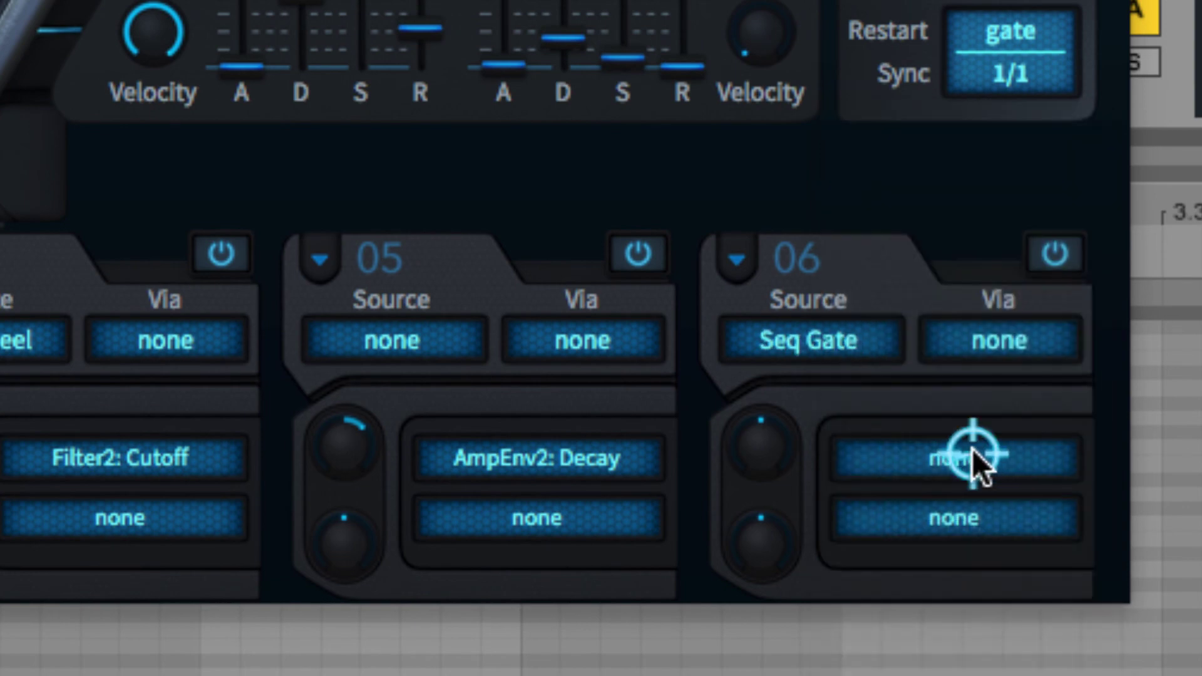
pyautogui.moveTo(973, 450); pyautogui.dragTo(662, 83)
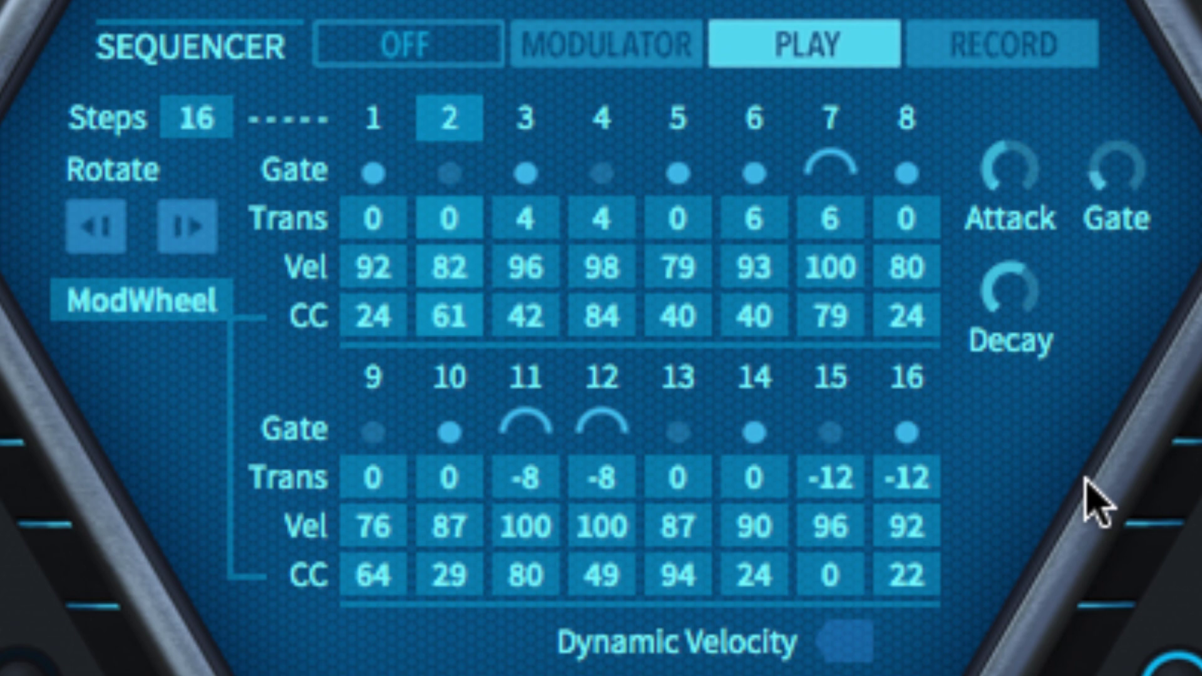
# Adjust the sequencer's Gate length, Attack and Decay knobs.
pyautogui.click(1112, 173)
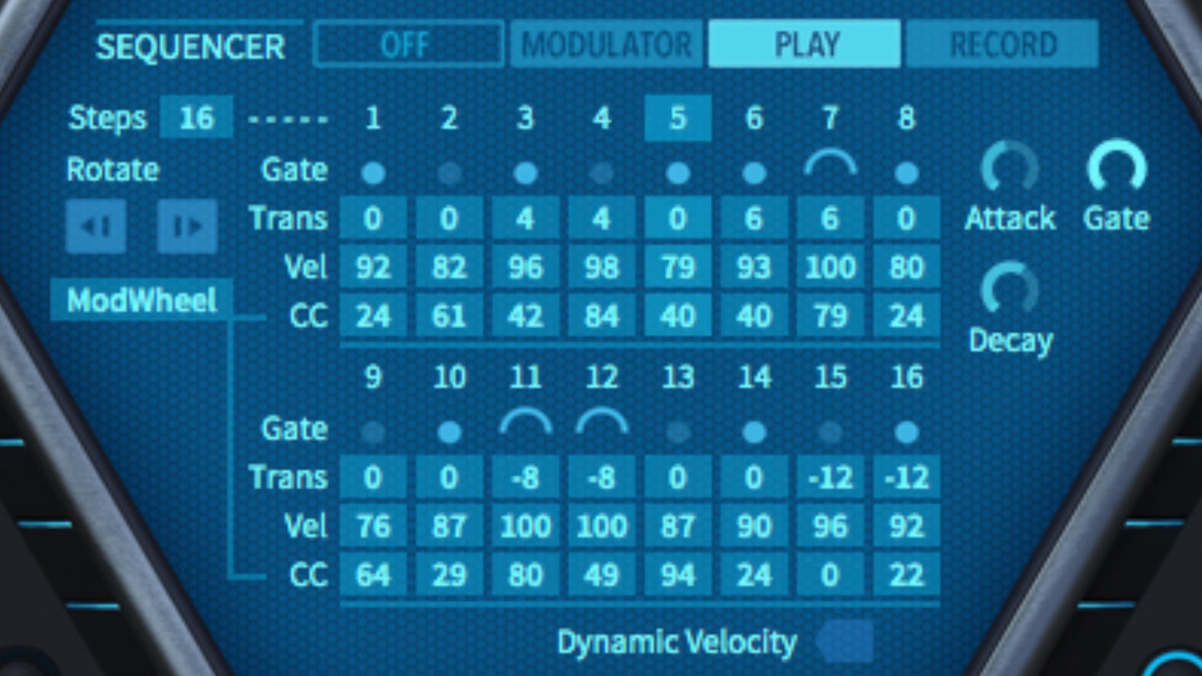
pyautogui.click(1009, 174)
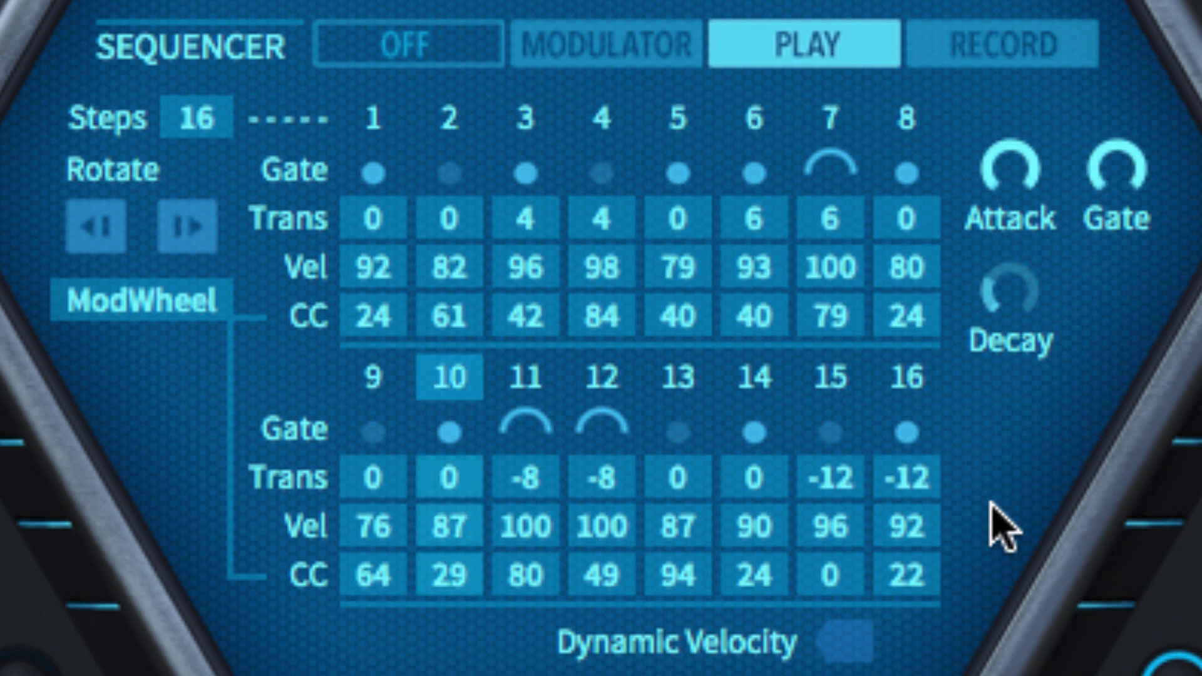
pyautogui.click(1001, 332)
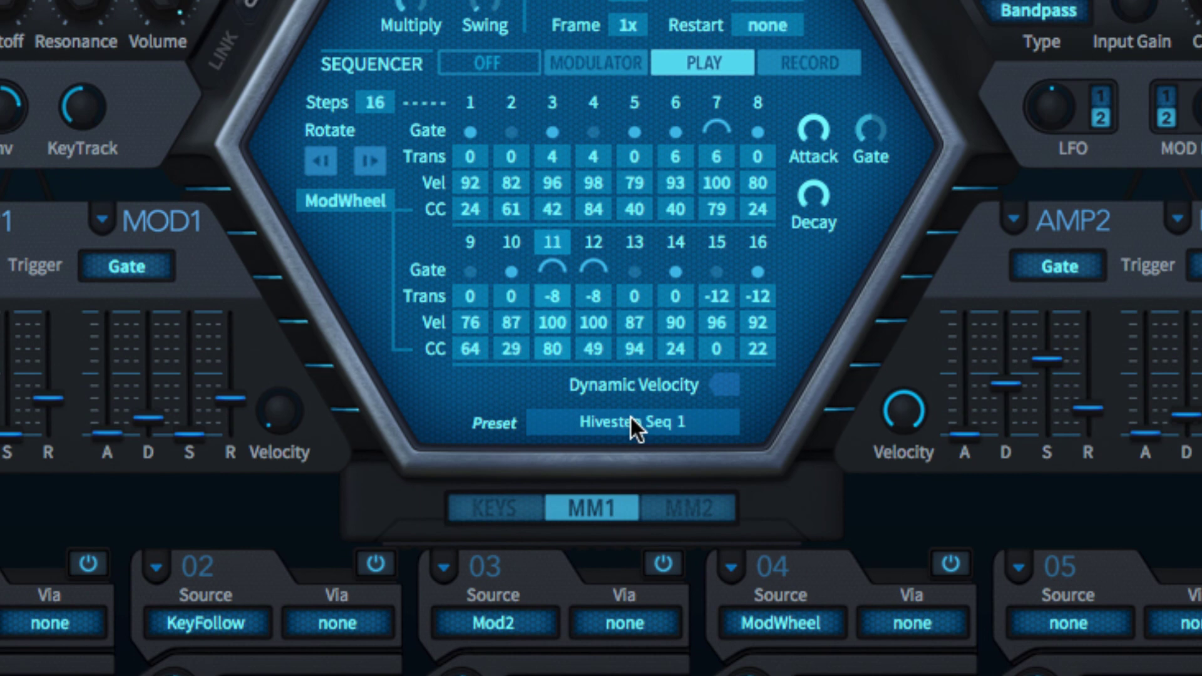
# Open the sequencer Preset menu listing Hivestep Seq 1 and Hivestep Seq 2.
pyautogui.click(632, 418)
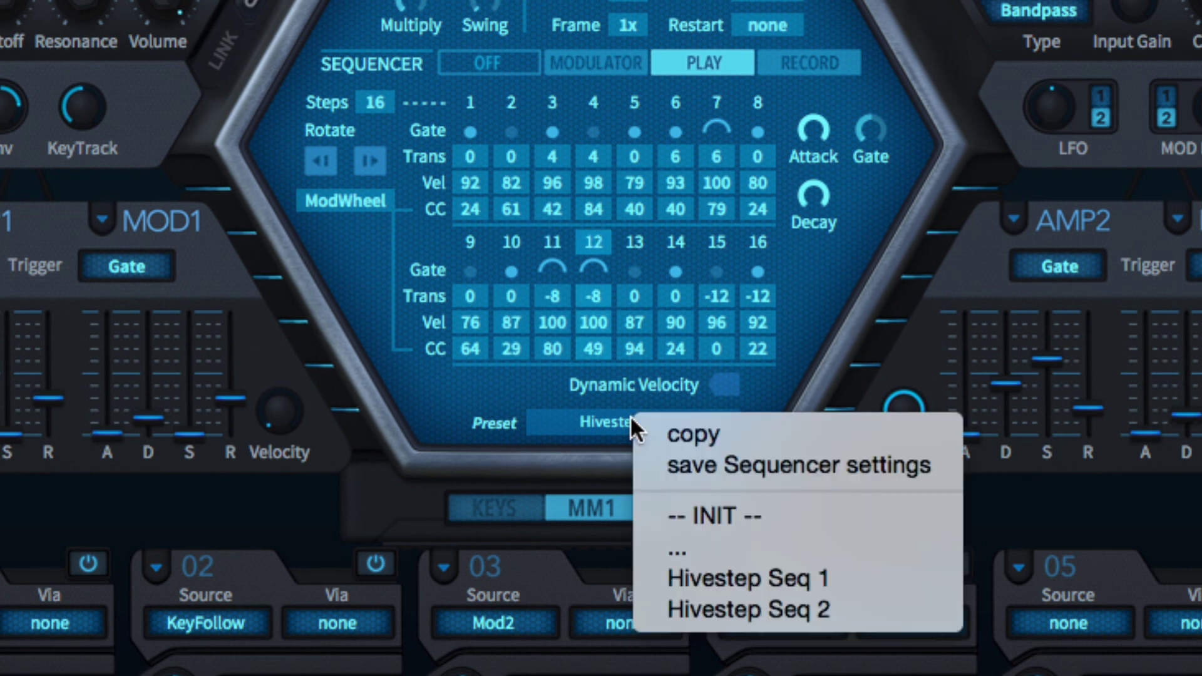